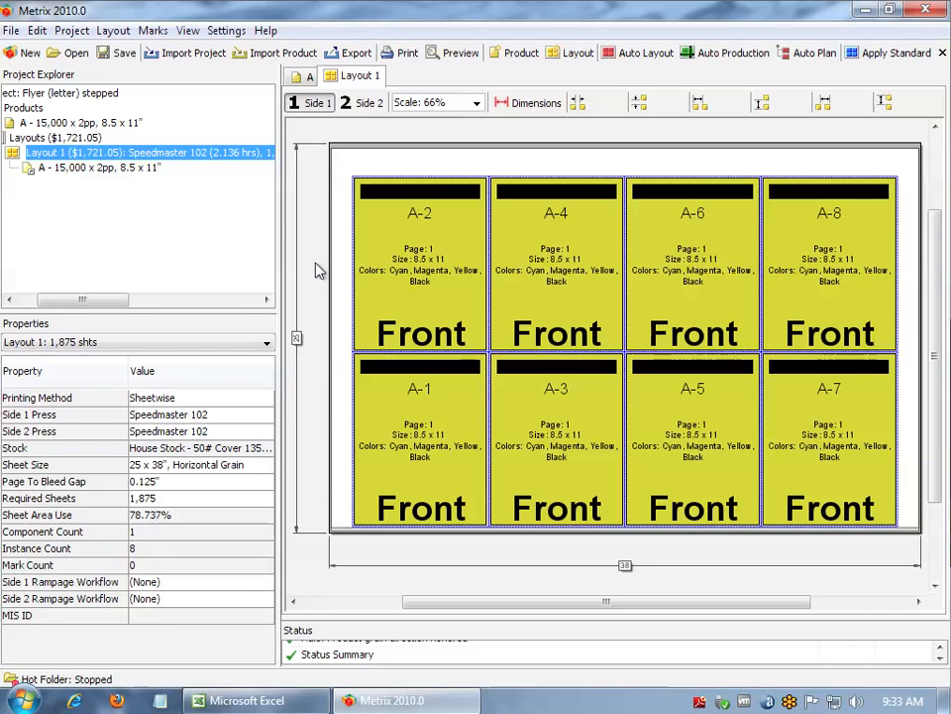
# - Add a barcode mark to Layout 1 and move it into the sheet's upper-left margin above page A-2
pyautogui.press('alt')
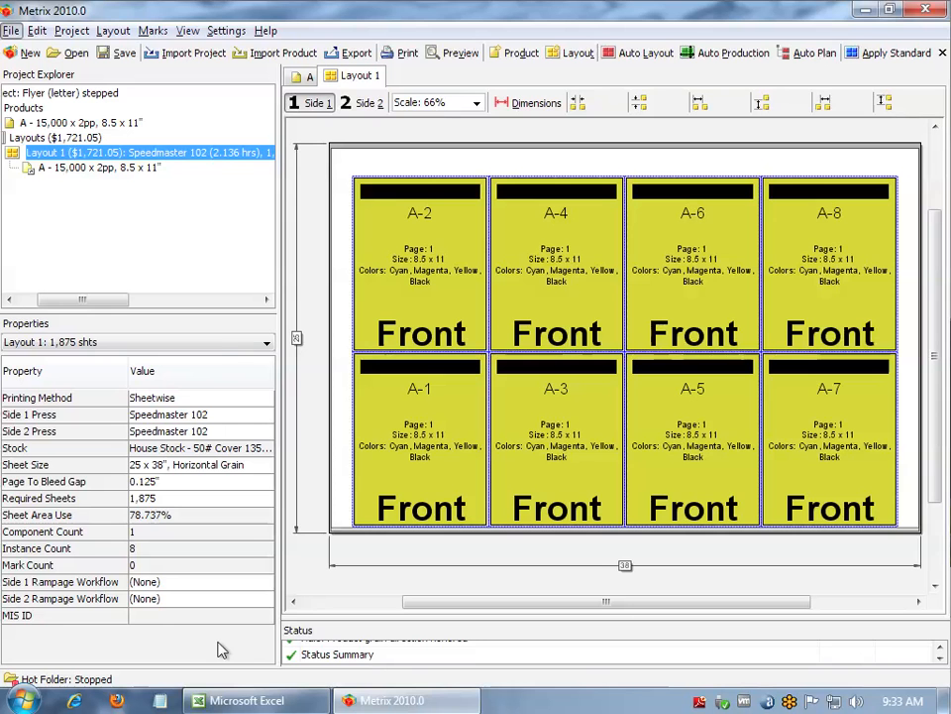
pyautogui.click(153, 30)
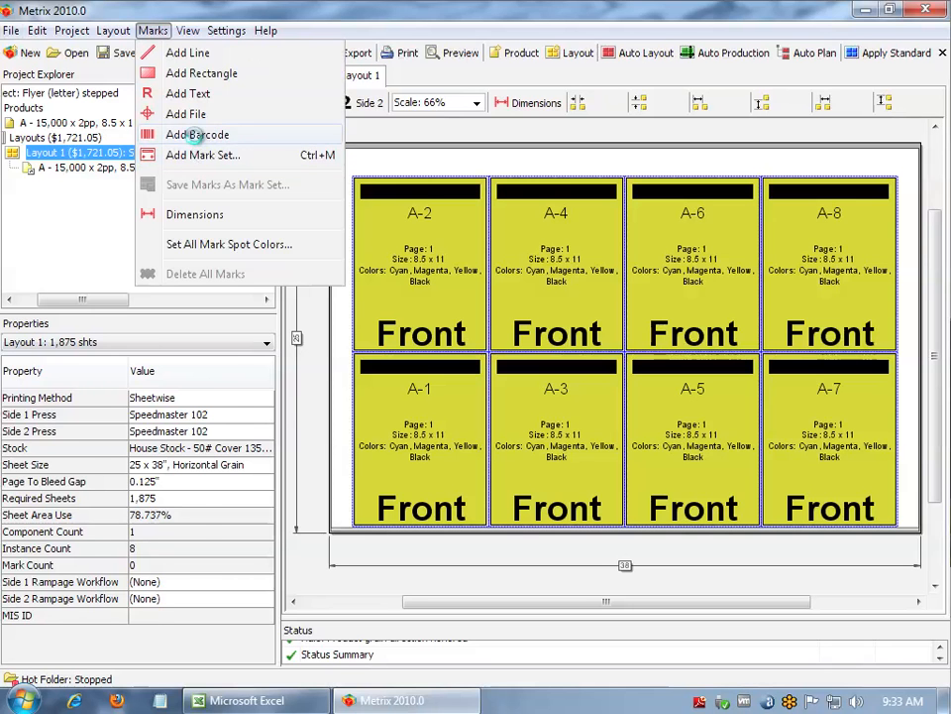
pyautogui.click(197, 135)
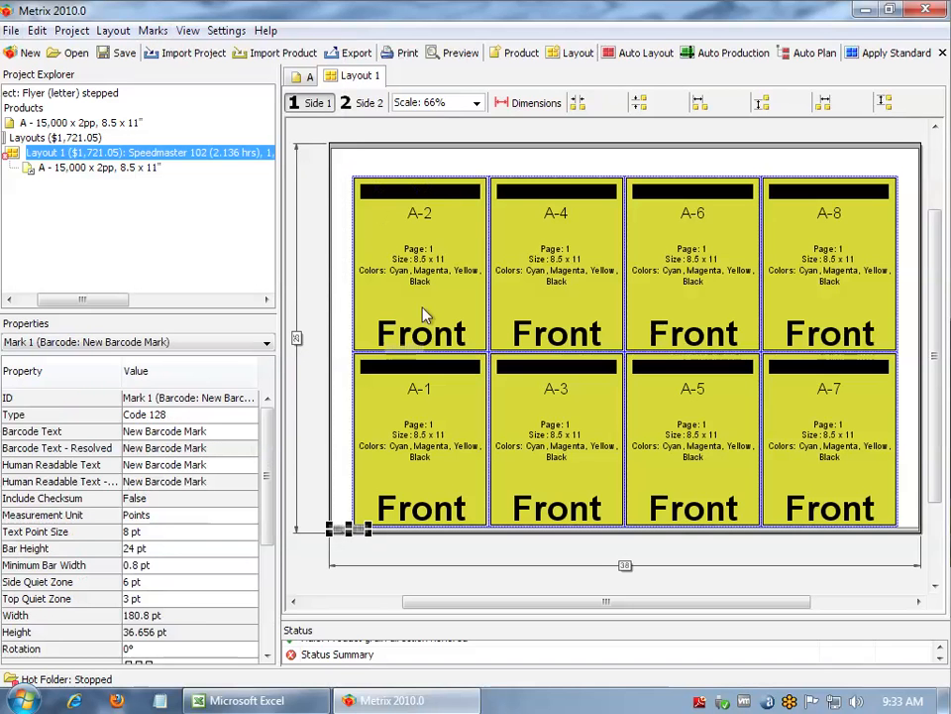
pyautogui.moveTo(387, 163); pyautogui.dragTo(388, 162)
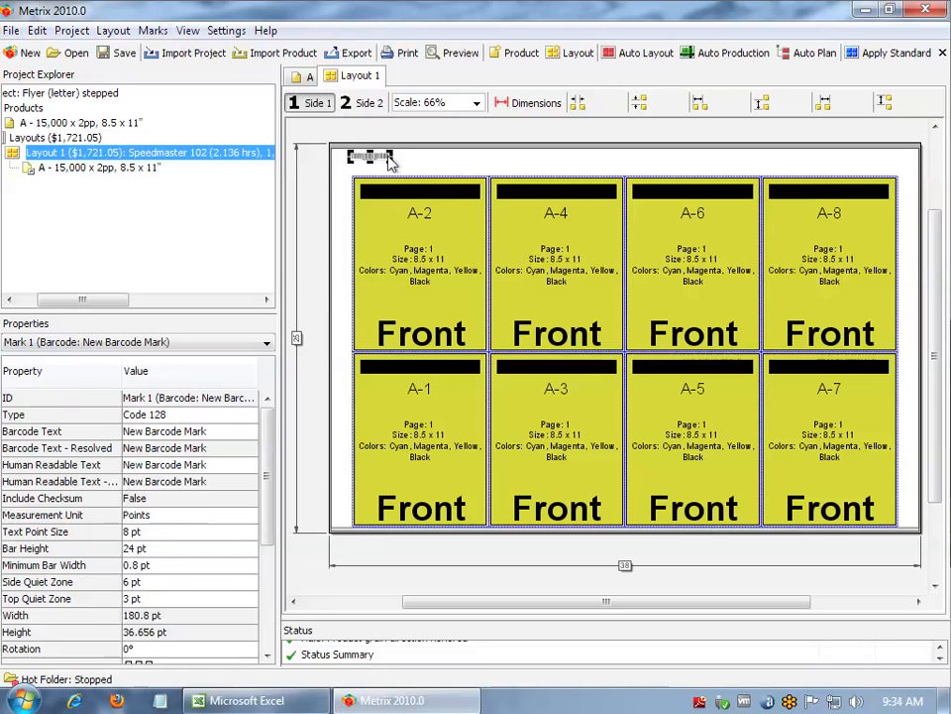
# - Set the barcode mark's text point size and bar height to 40 pt each, and reposition it within the margin above page A-2
pyautogui.click(199, 532)
pyautogui.write('40')
pyautogui.press('Tab')
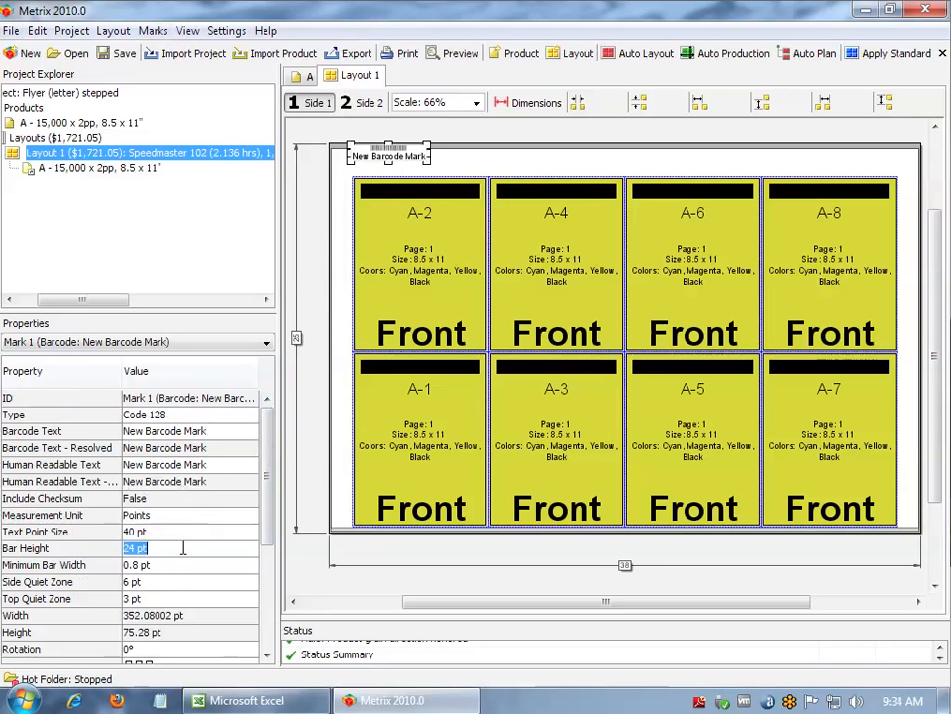
pyautogui.write('40')
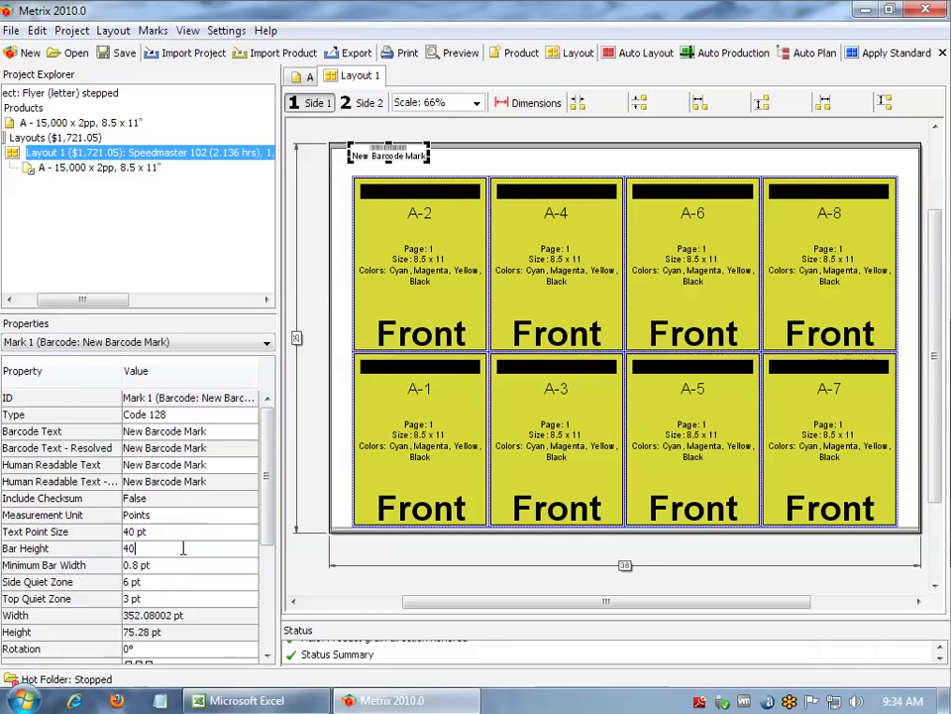
pyautogui.press('Tab')
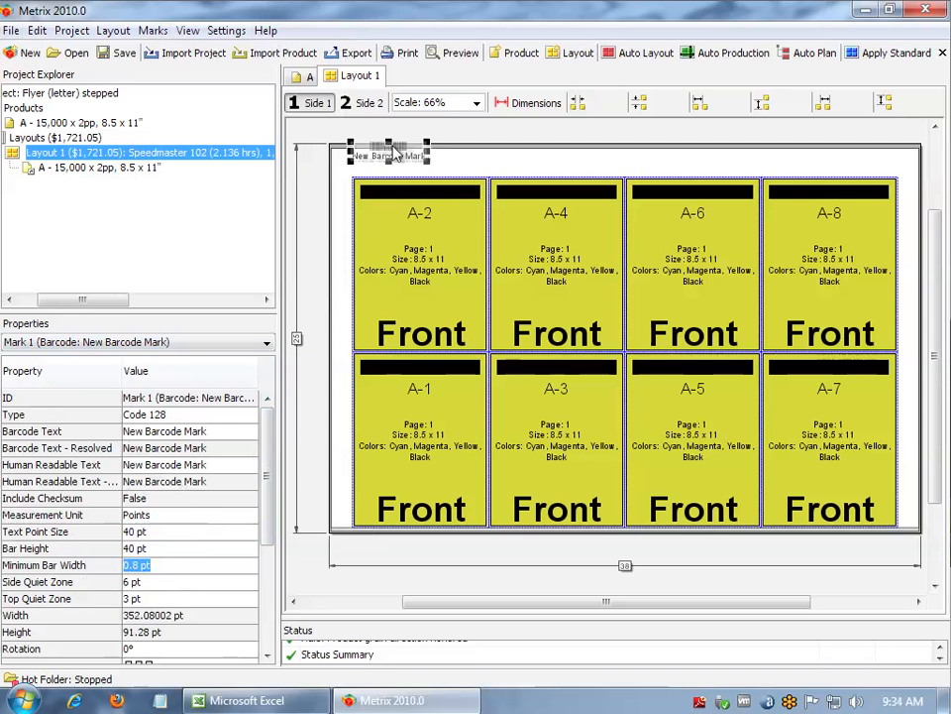
pyautogui.moveTo(400, 159); pyautogui.dragTo(412, 162)
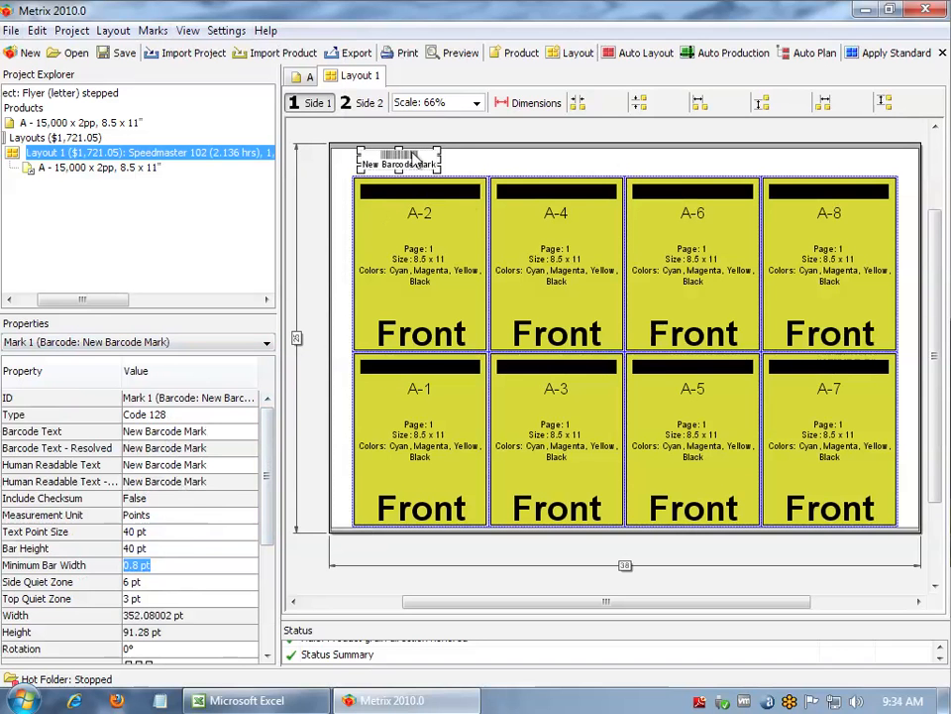
# - Set the barcode mark's encoded Barcode Text to the variable <project.id>, keeping the Code 128 type
pyautogui.click(142, 416)
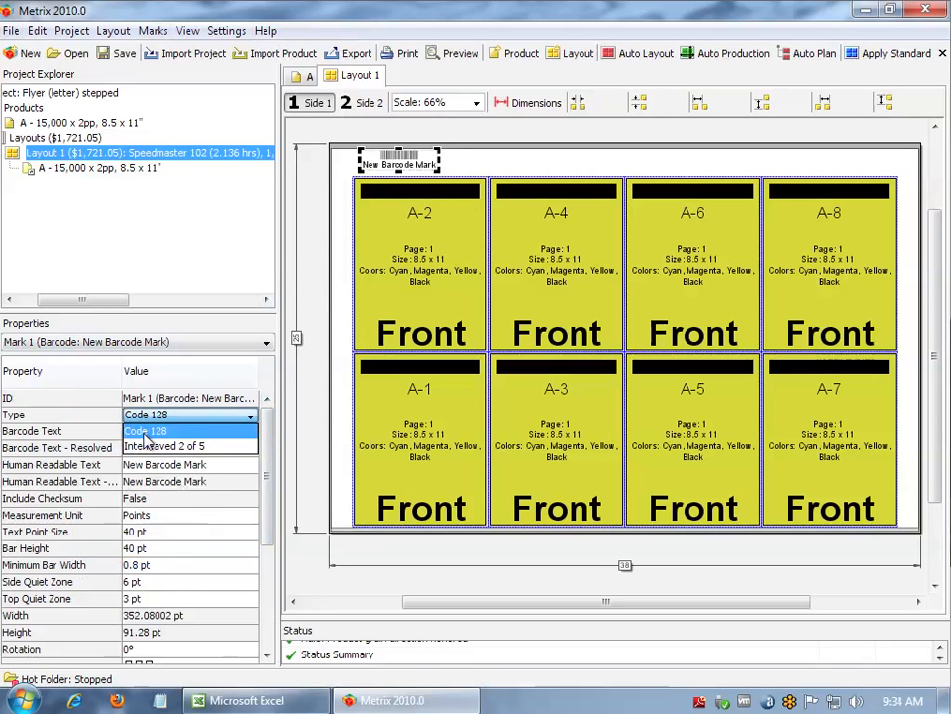
pyautogui.click(98, 409)
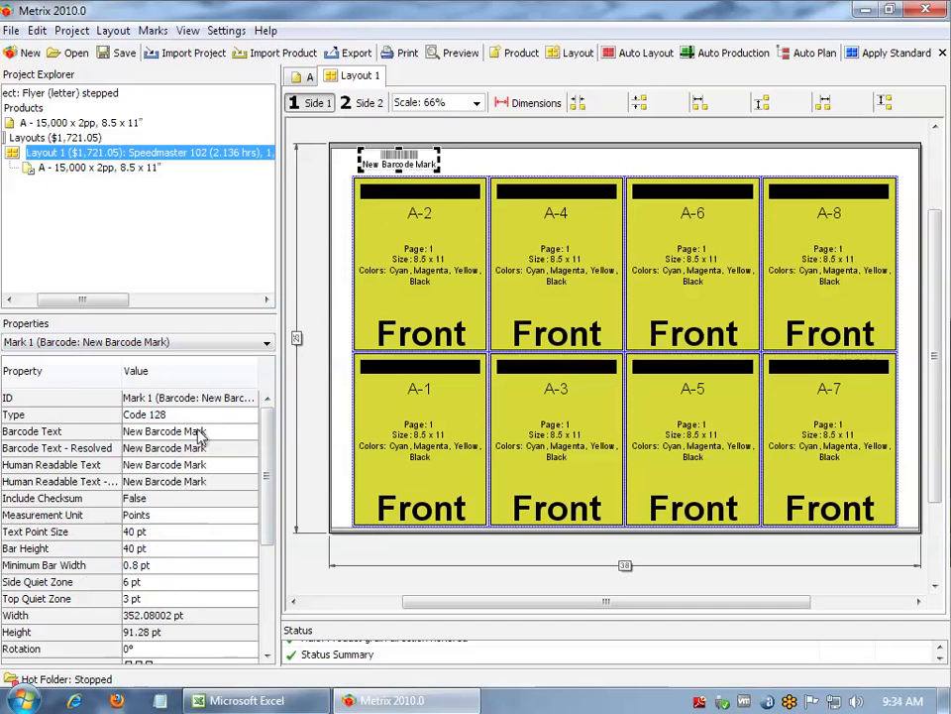
pyautogui.click(241, 432)
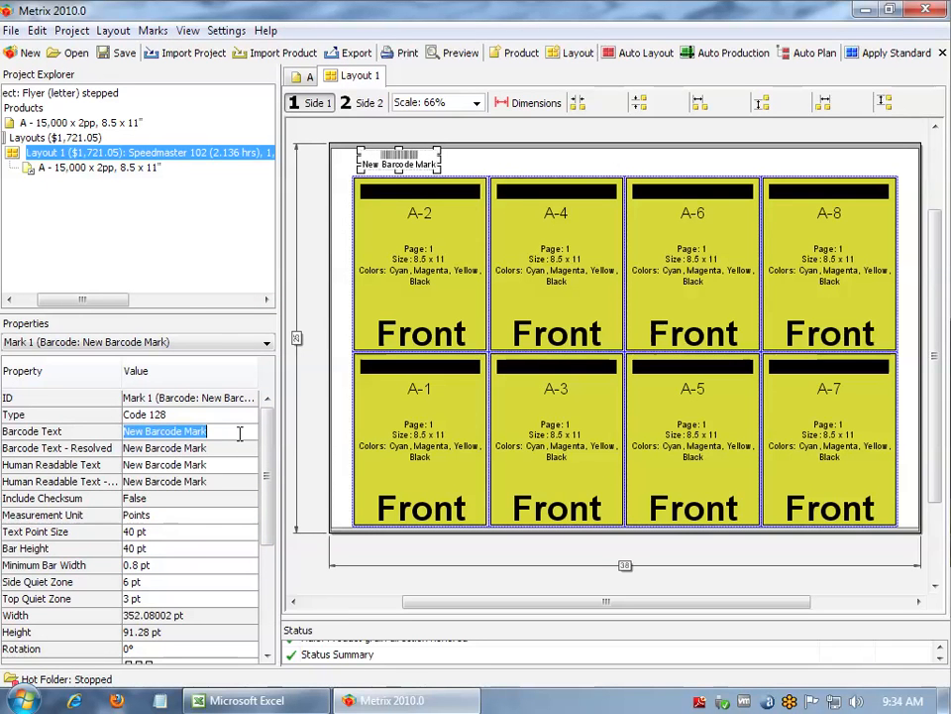
pyautogui.write('<>')
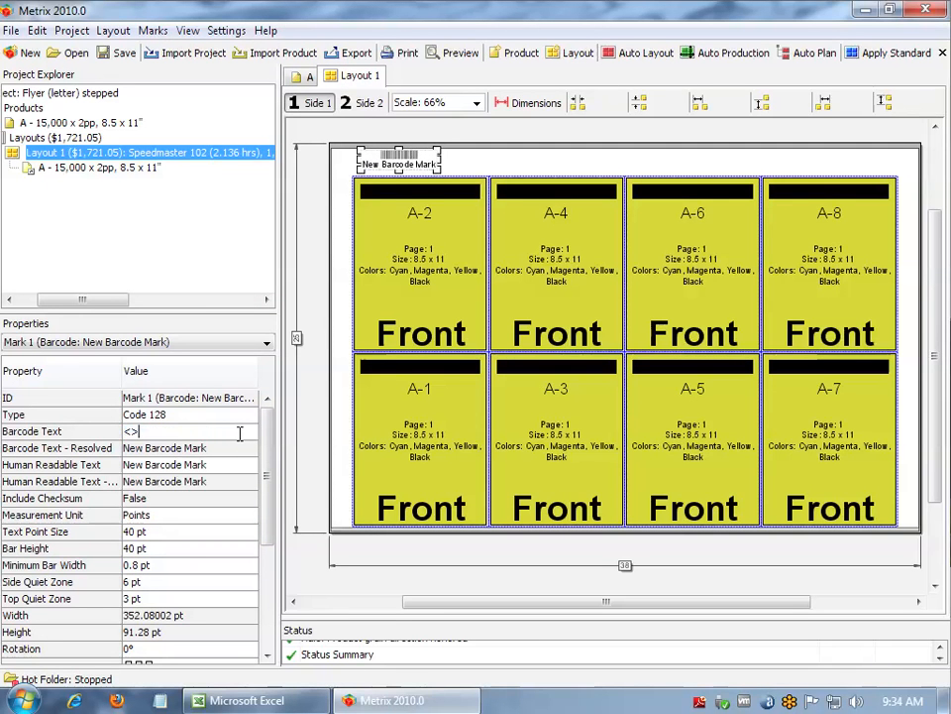
pyautogui.press('Left')
pyautogui.write('project.')
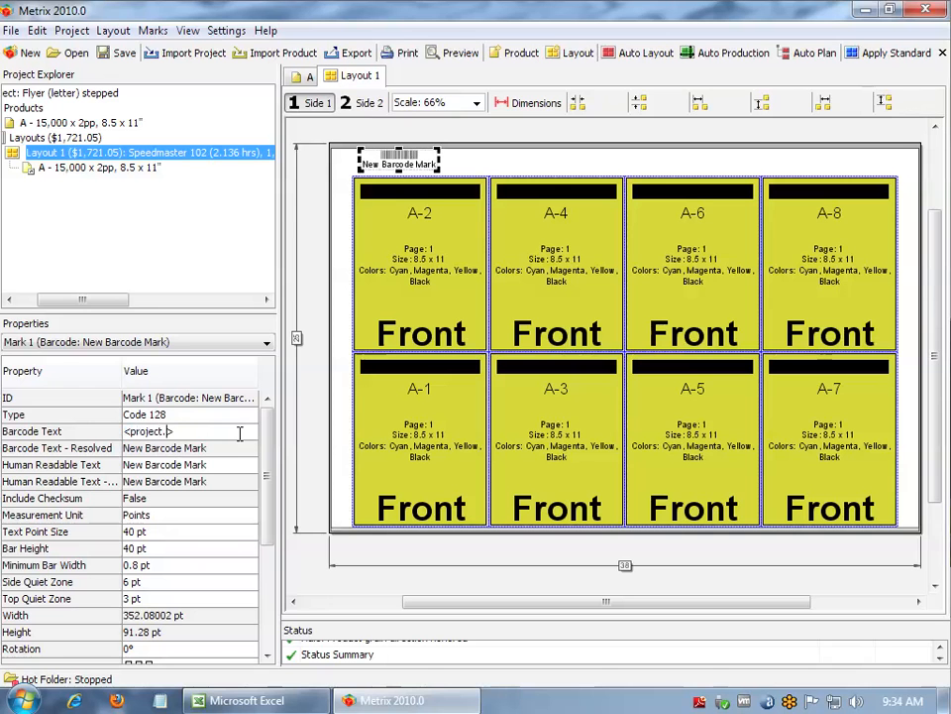
pyautogui.write('id')
pyautogui.press('Return')
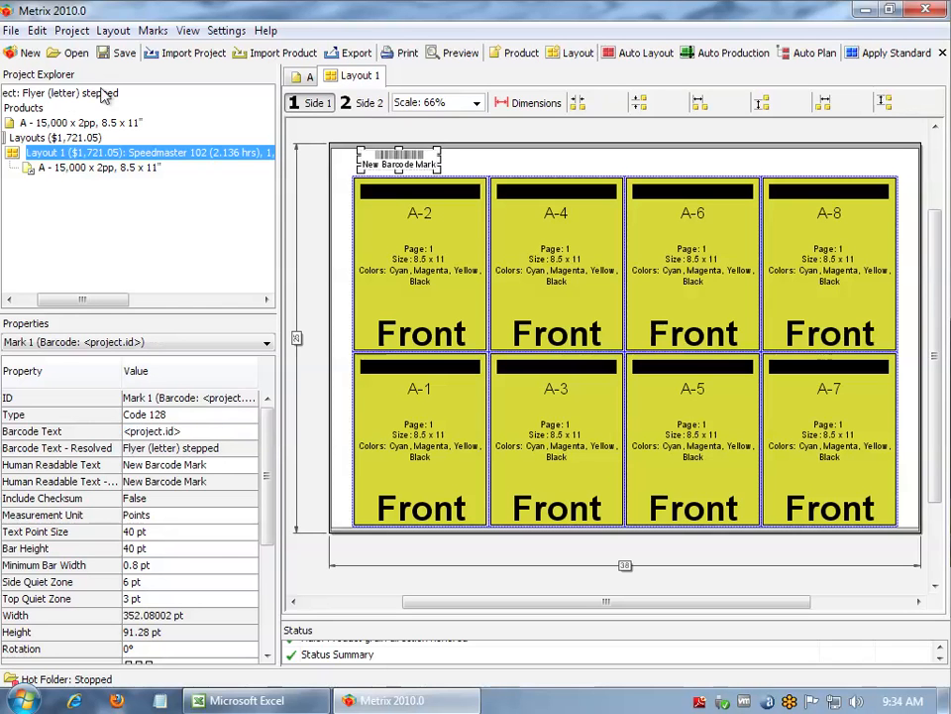
# - Copy the <project.id> variable from the Barcode Text into the mark's Human Readable Text
pyautogui.hscroll(1, 67, 96)
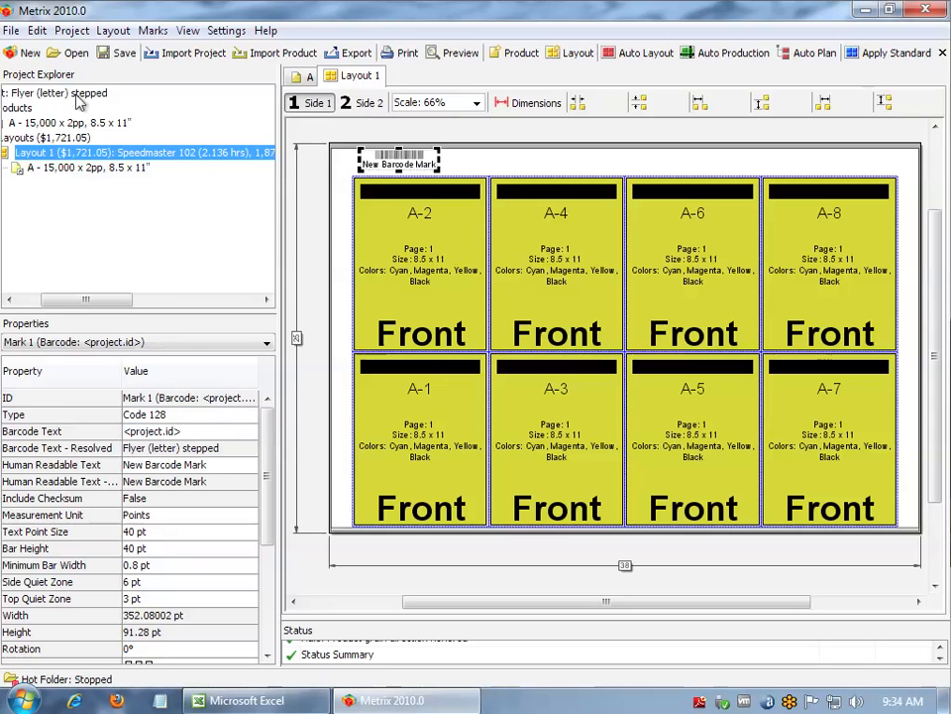
pyautogui.click(207, 429)
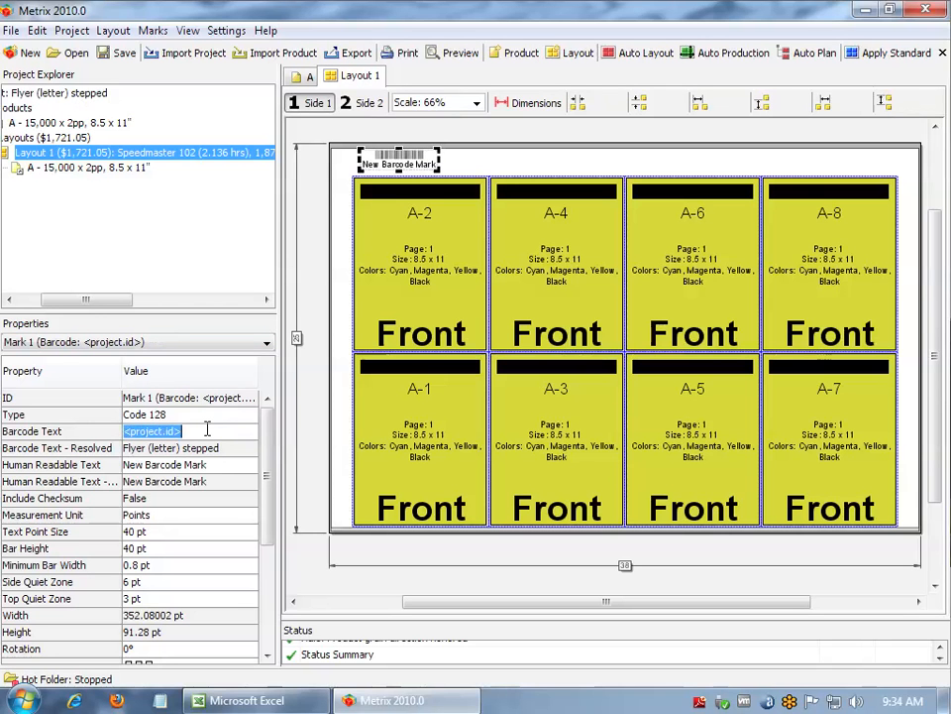
pyautogui.hotkey('ctrl', 'c')
pyautogui.click(217, 463)
pyautogui.hotkey('ctrl', 'v')
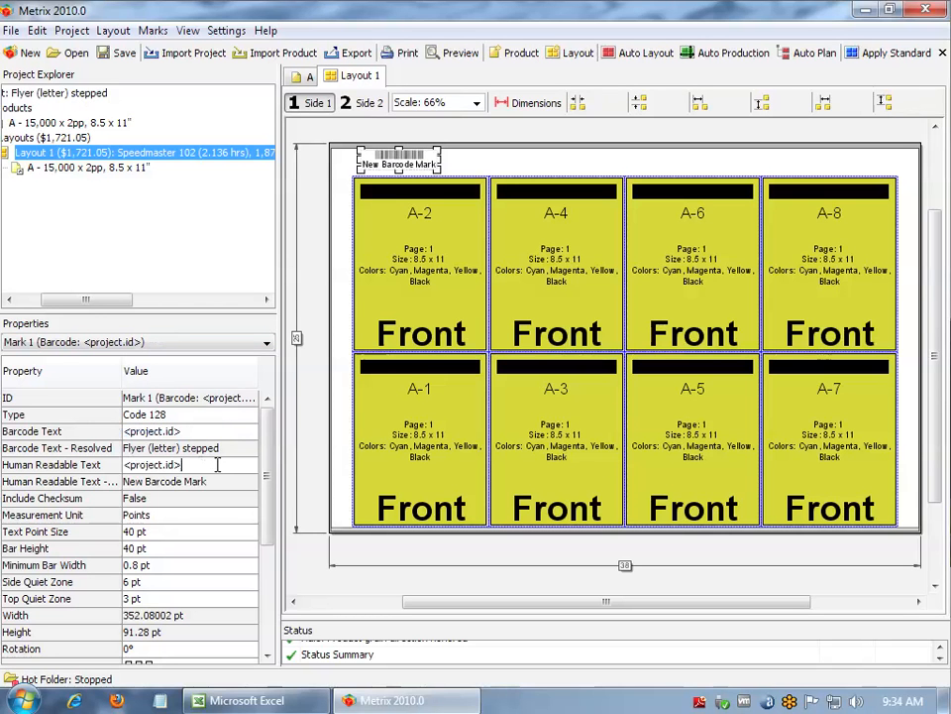
pyautogui.press('Return')
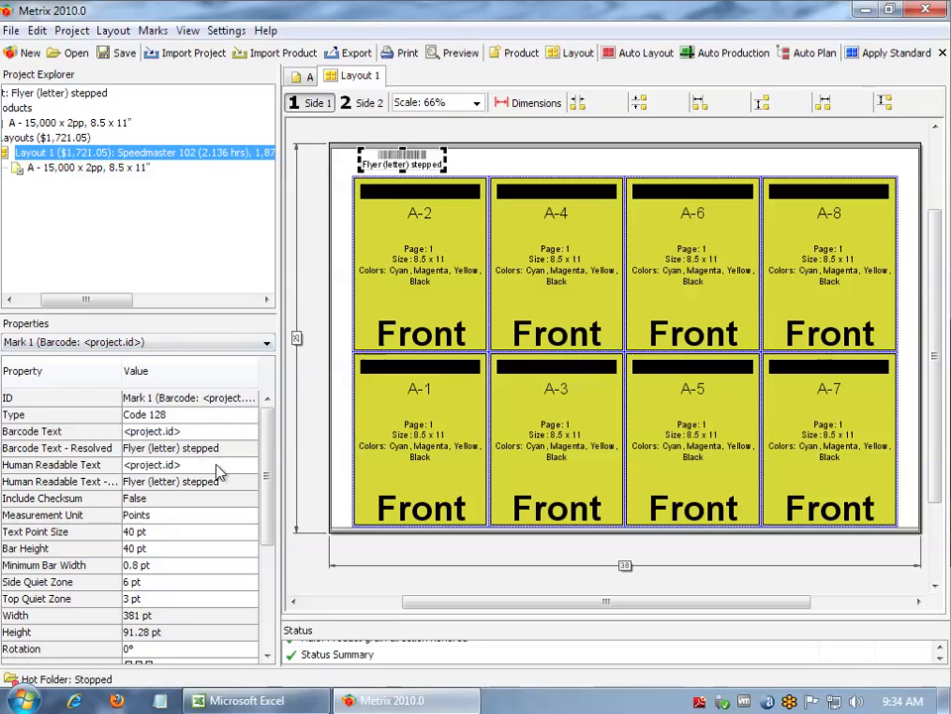
pyautogui.click(421, 163)
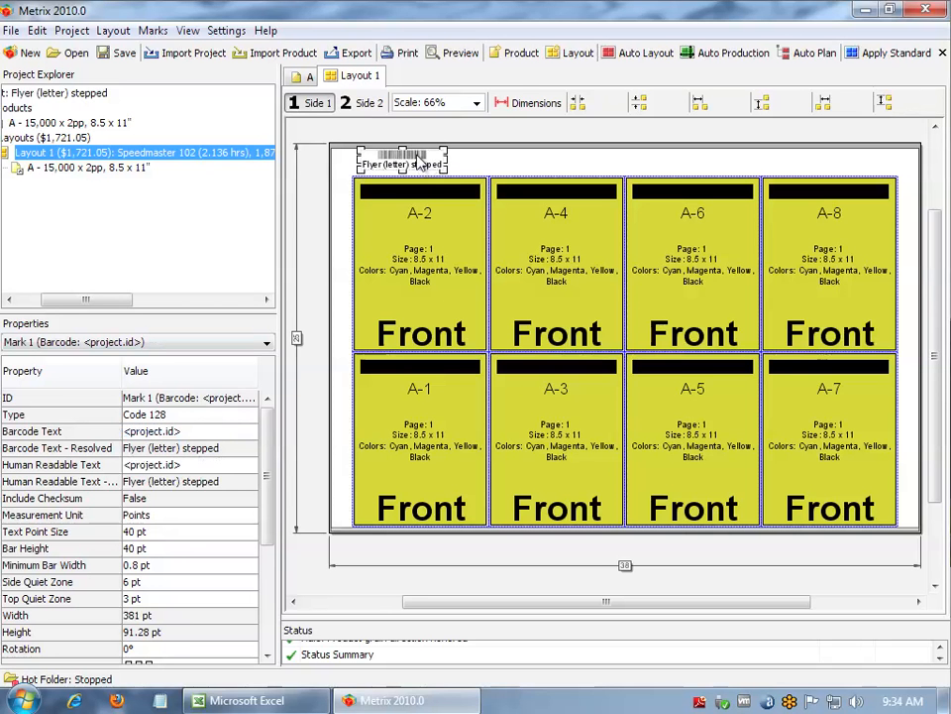
pyautogui.click(421, 163)
pyautogui.click(421, 163)
pyautogui.click(421, 162)
pyautogui.click(420, 162)
pyautogui.click(420, 161)
pyautogui.click(421, 162)
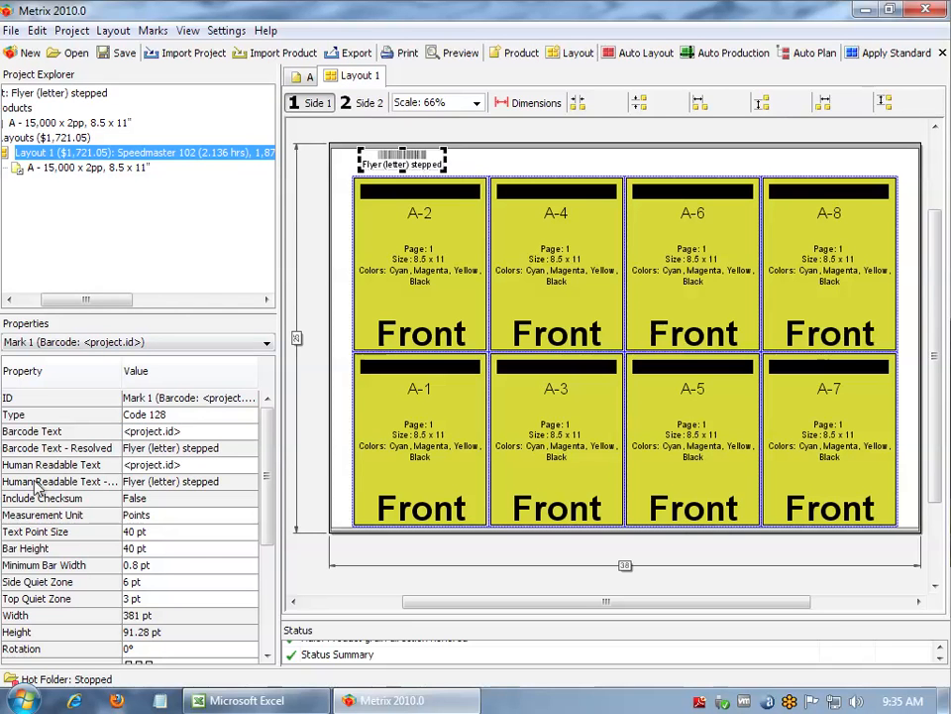
pyautogui.click(404, 161)
pyautogui.click(405, 167)
pyautogui.click(406, 169)
pyautogui.click(406, 170)
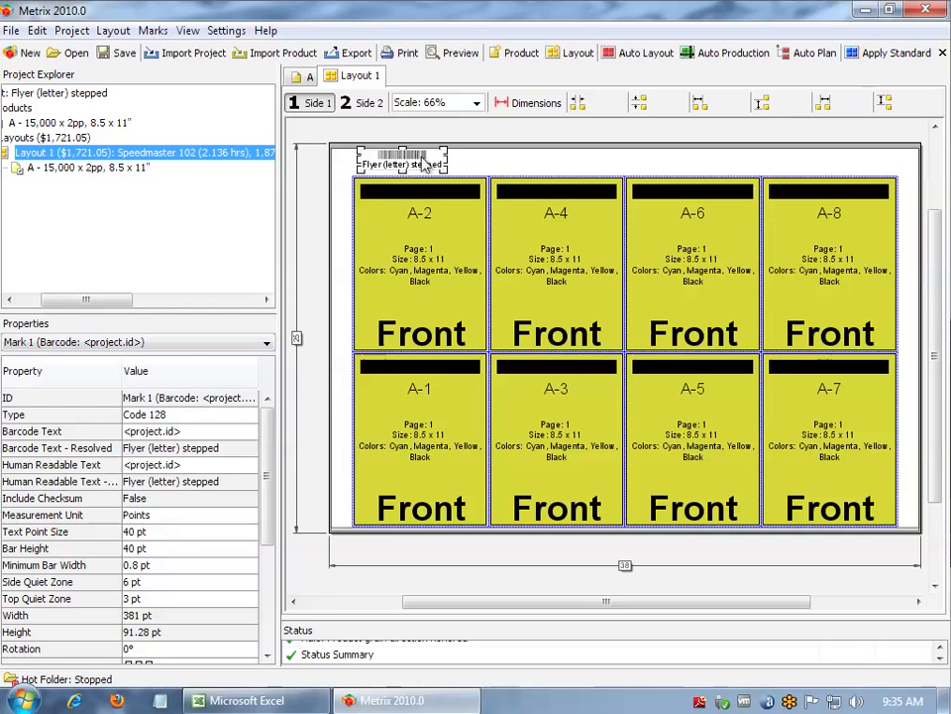
pyautogui.click(423, 163)
# - Close the flyer project without saving and open the project Two (2) Books
pyautogui.hotkey('ctrl', 'w')
pyautogui.press('n')
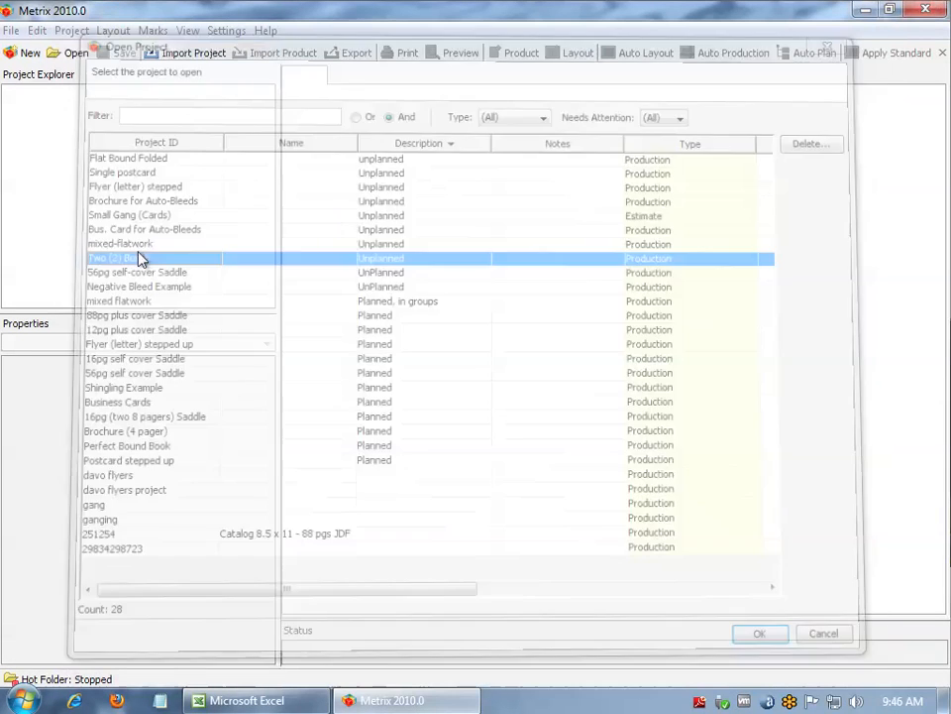
pyautogui.doubleClick(136, 256)
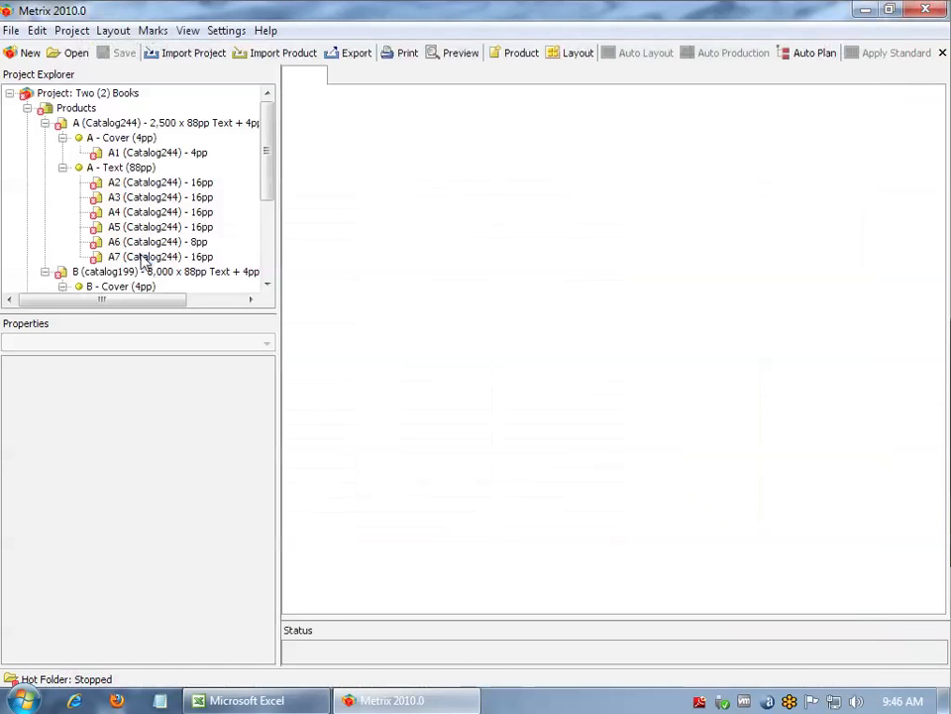
# - Run Auto Plan on the House Stock - 50# Text components with the Speedmaster 102 and 24 x 36" sheets, and accept the proposed plan
pyautogui.click(44, 123)
pyautogui.click(45, 138)
pyautogui.click(119, 123)
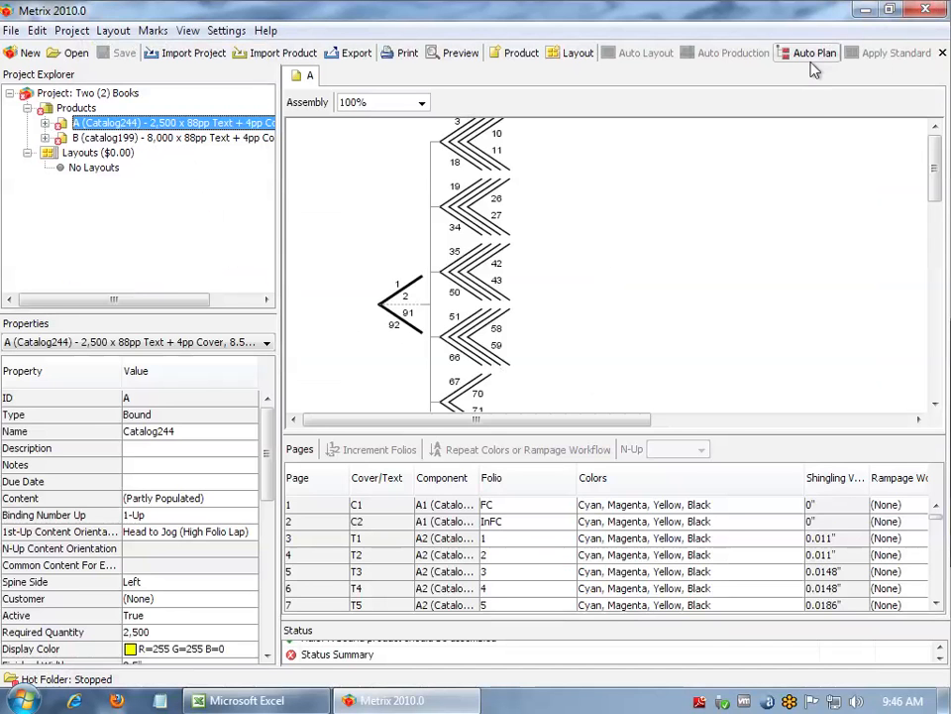
pyautogui.click(810, 55)
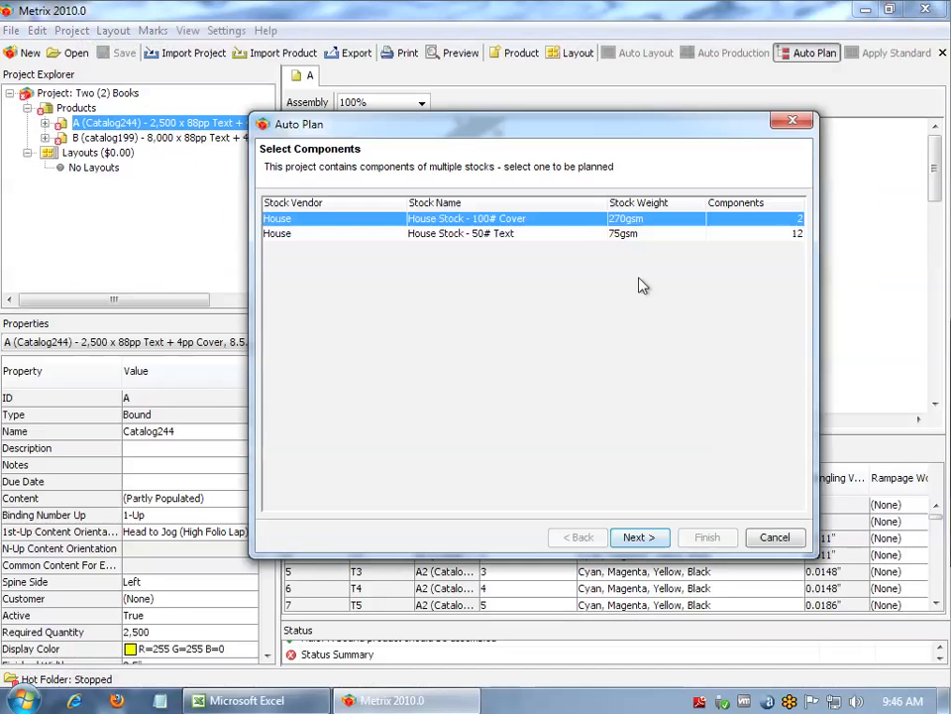
pyautogui.click(446, 235)
pyautogui.click(639, 537)
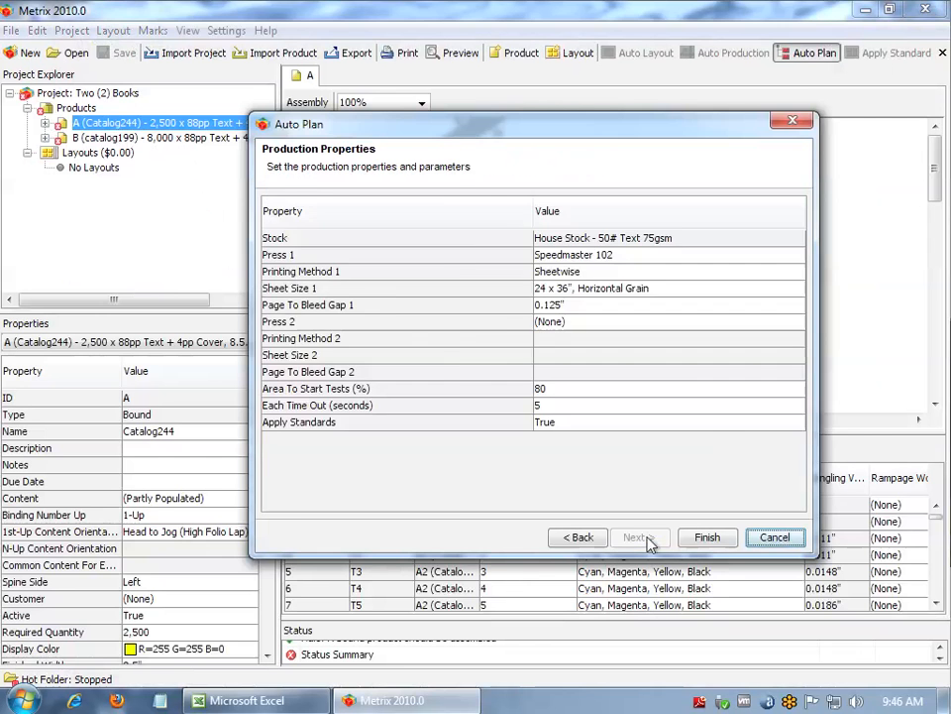
pyautogui.click(704, 537)
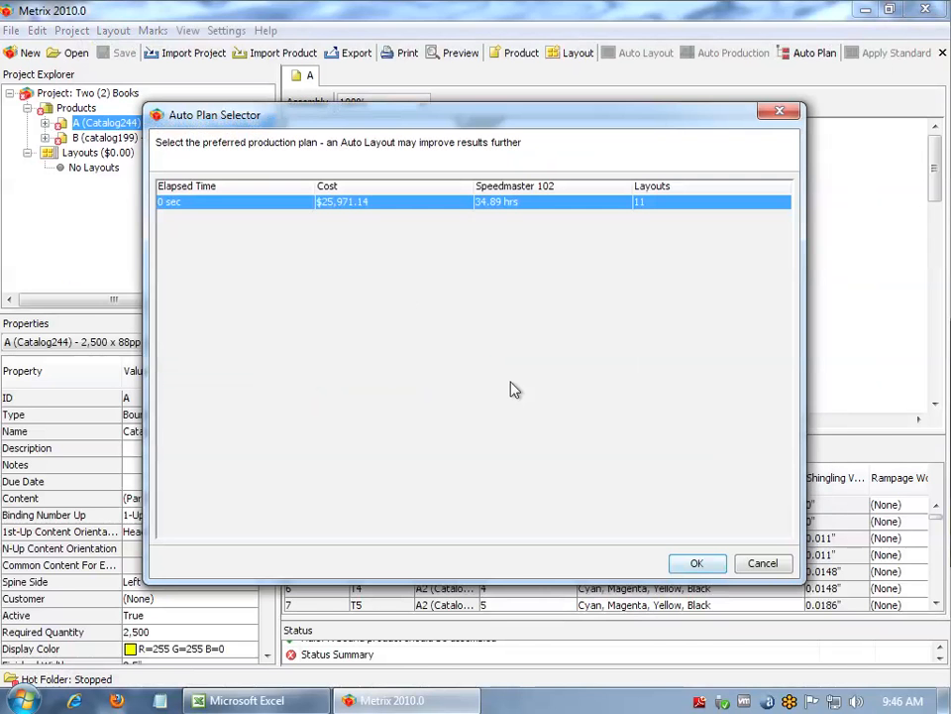
pyautogui.click(699, 563)
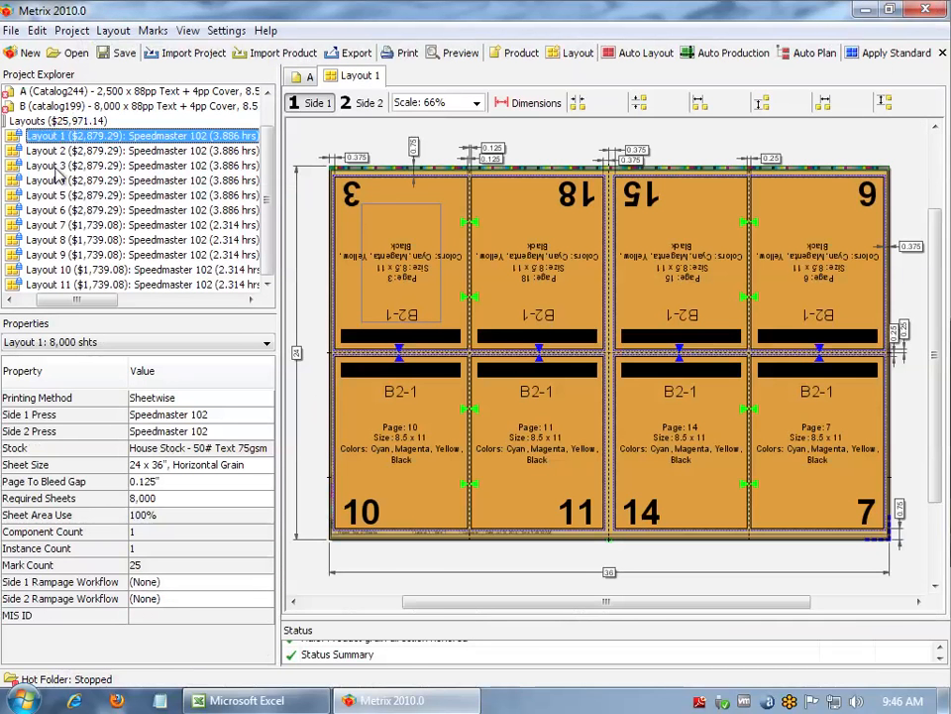
# - Look through the planned layouts from Layout 3 to Layout 6
pyautogui.click(59, 167)
pyautogui.click(59, 180)
pyautogui.click(60, 196)
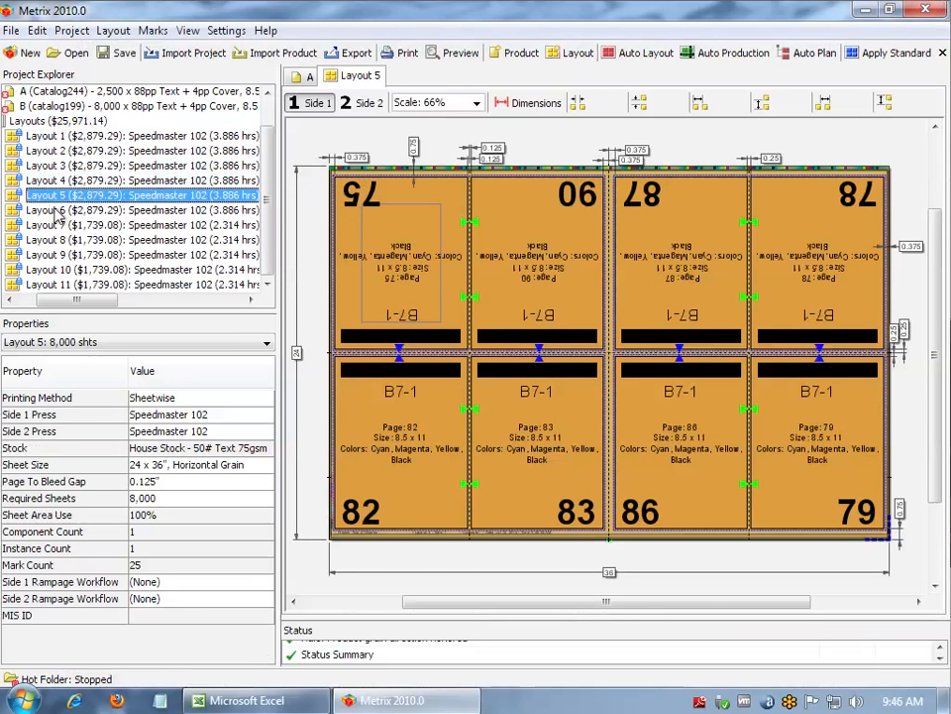
pyautogui.click(57, 210)
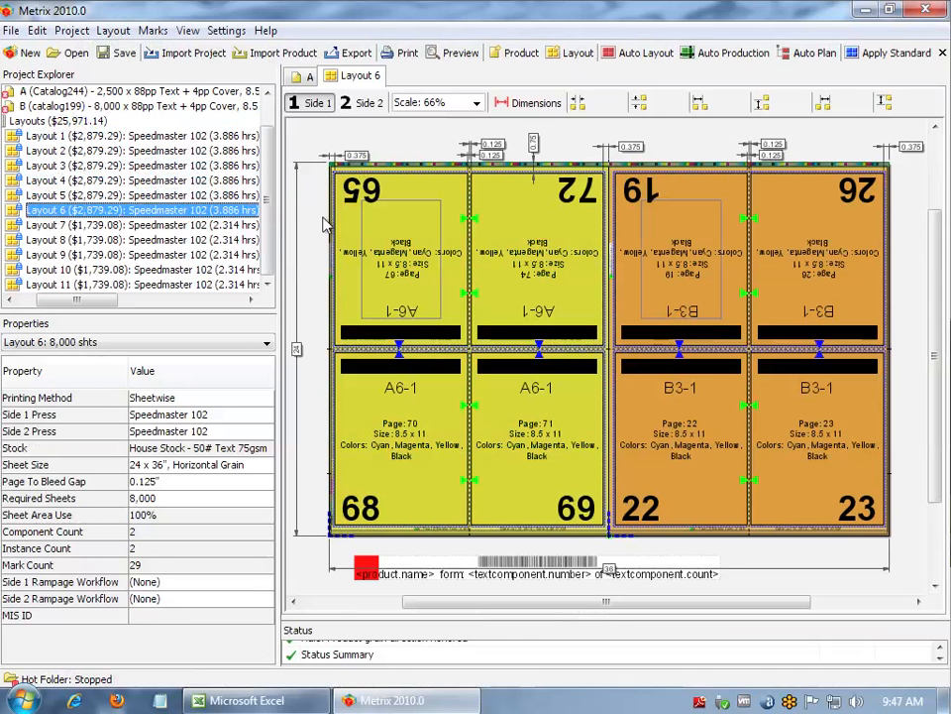
# - Examine the barcode marks beside components A6 and B3 on Layout 6 up close, comparing their resolved barcode and human readable texts
pyautogui.click(333, 256)
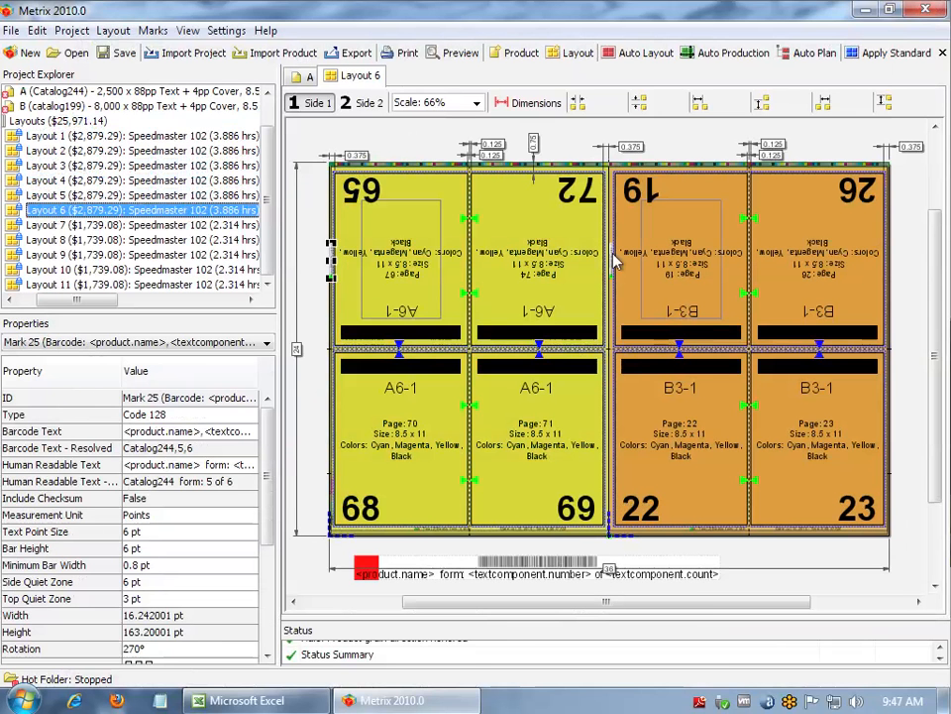
pyautogui.click(610, 259)
pyautogui.click(332, 260)
pyautogui.scroll(3, 334, 262)
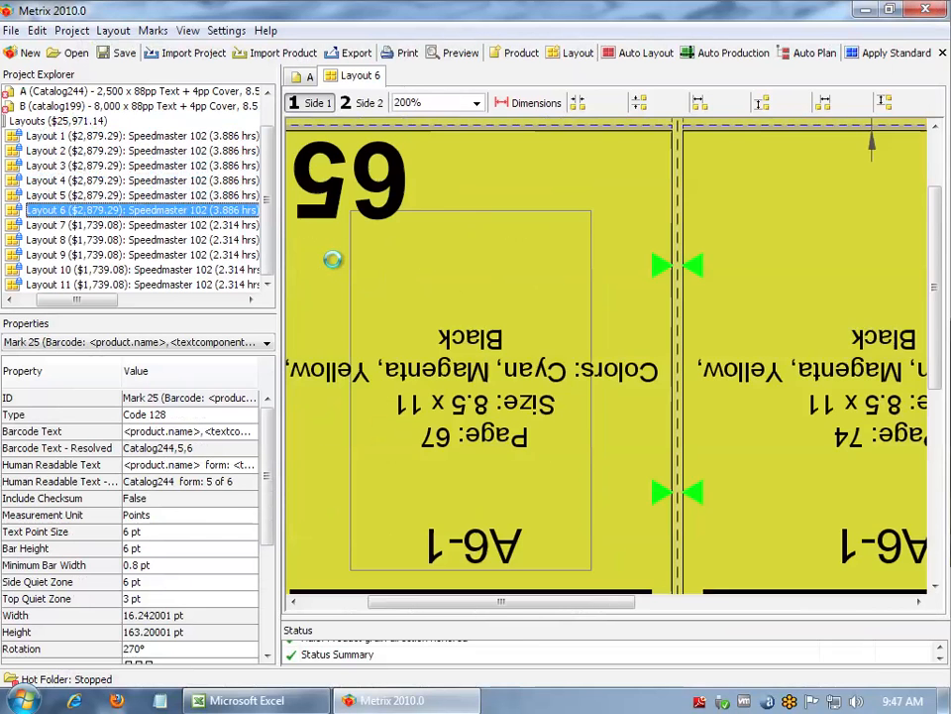
pyautogui.scroll(2, 332, 259)
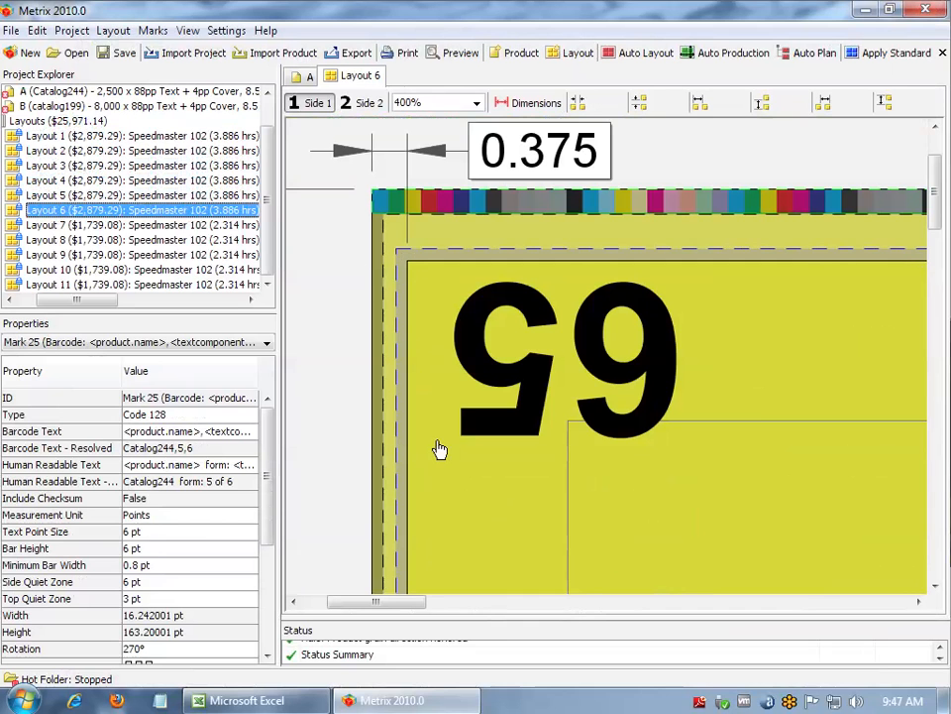
pyautogui.scroll(-3, 499, 503)
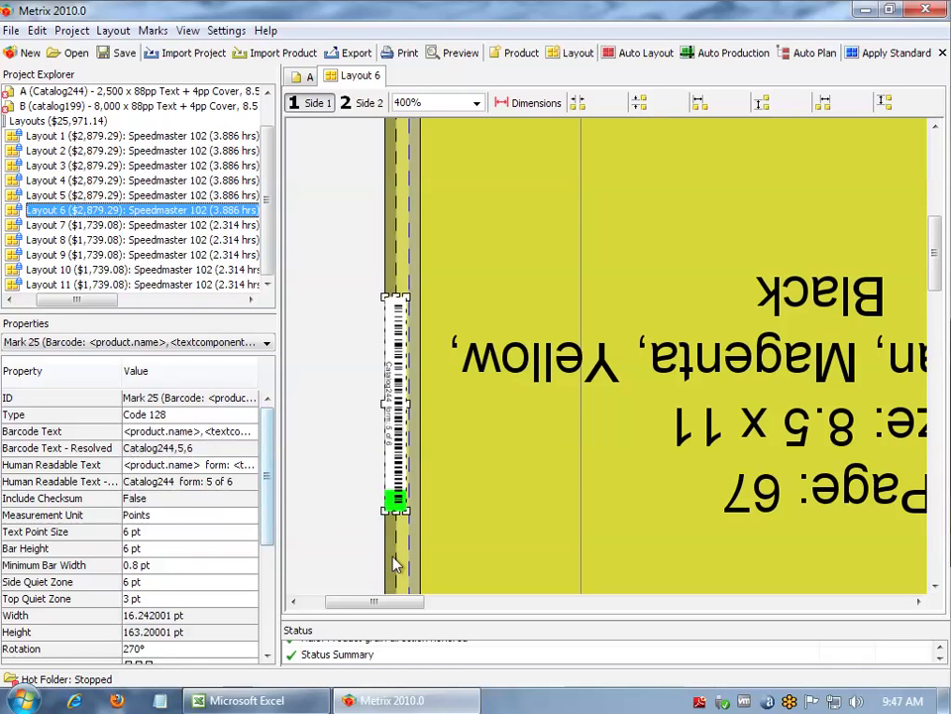
pyautogui.moveTo(397, 603); pyautogui.dragTo(636, 603)
pyautogui.click(526, 390)
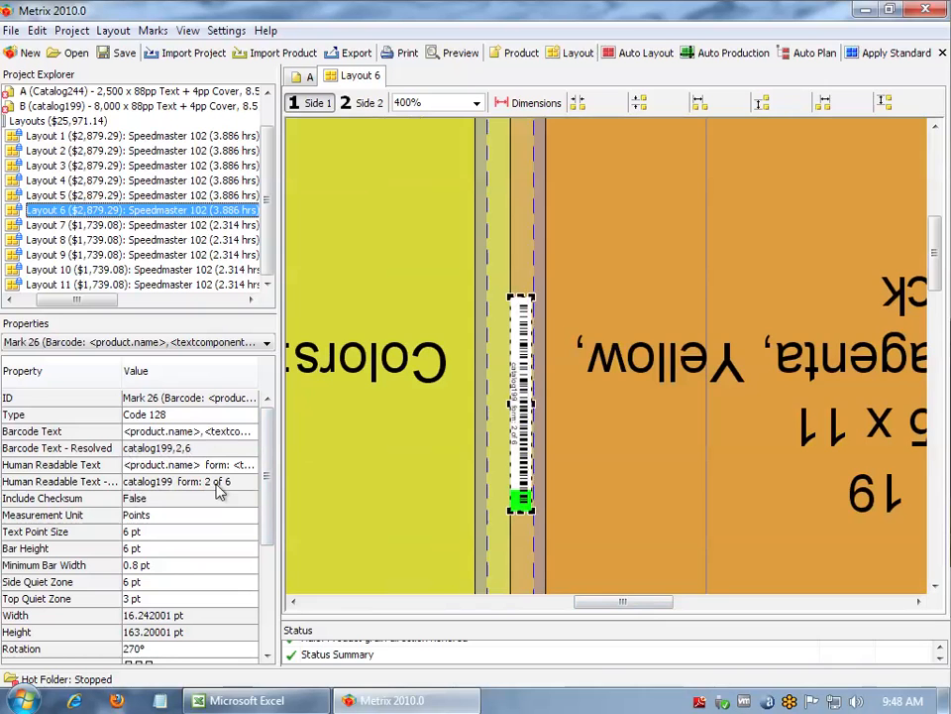
# - View the whole of Layout 6 and compare the unplaced large barcode mark's properties with the barcodes beside components A6 and B3
pyautogui.hotkey('ctrl', '0')
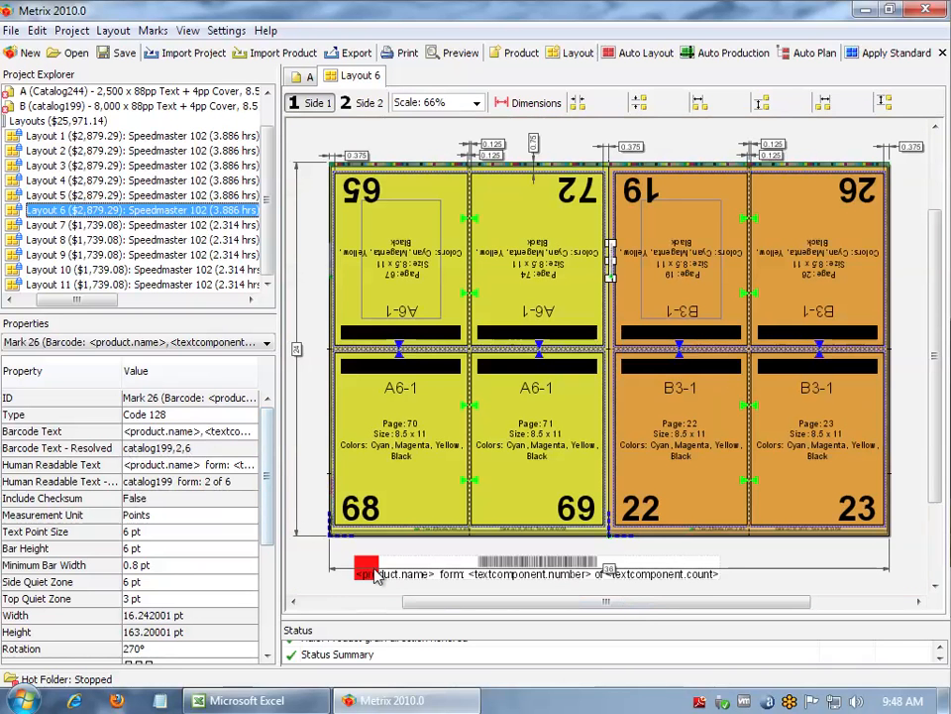
pyautogui.click(374, 575)
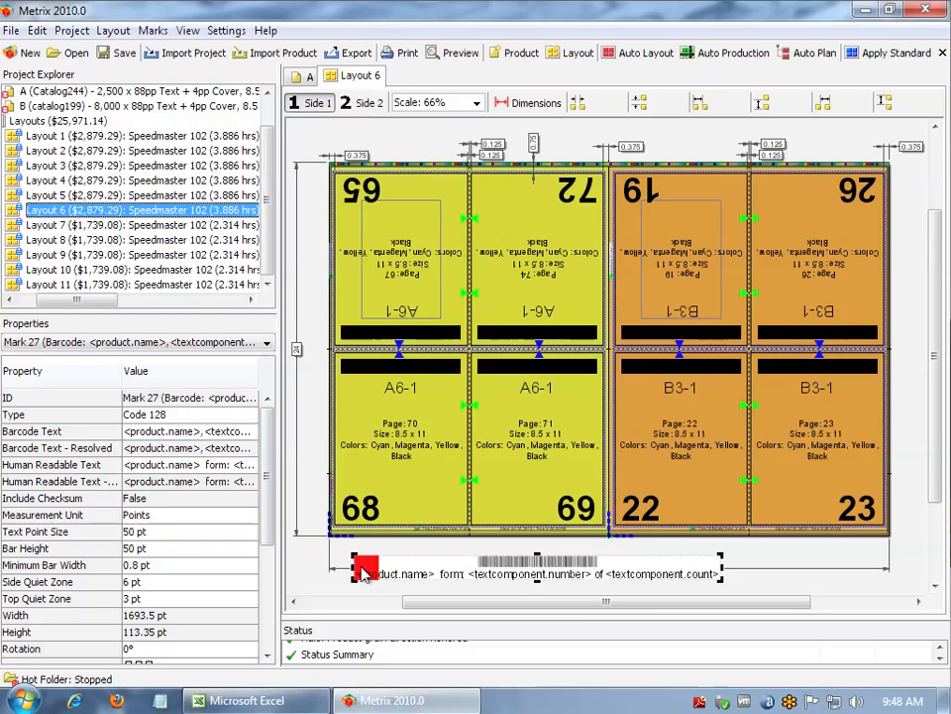
pyautogui.click(331, 254)
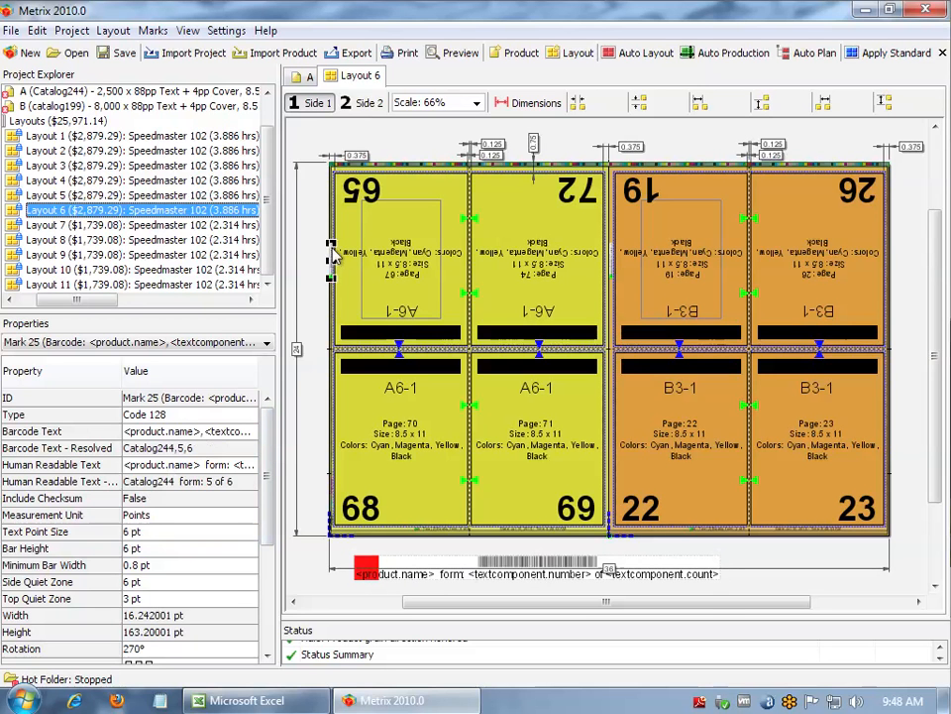
pyautogui.click(610, 263)
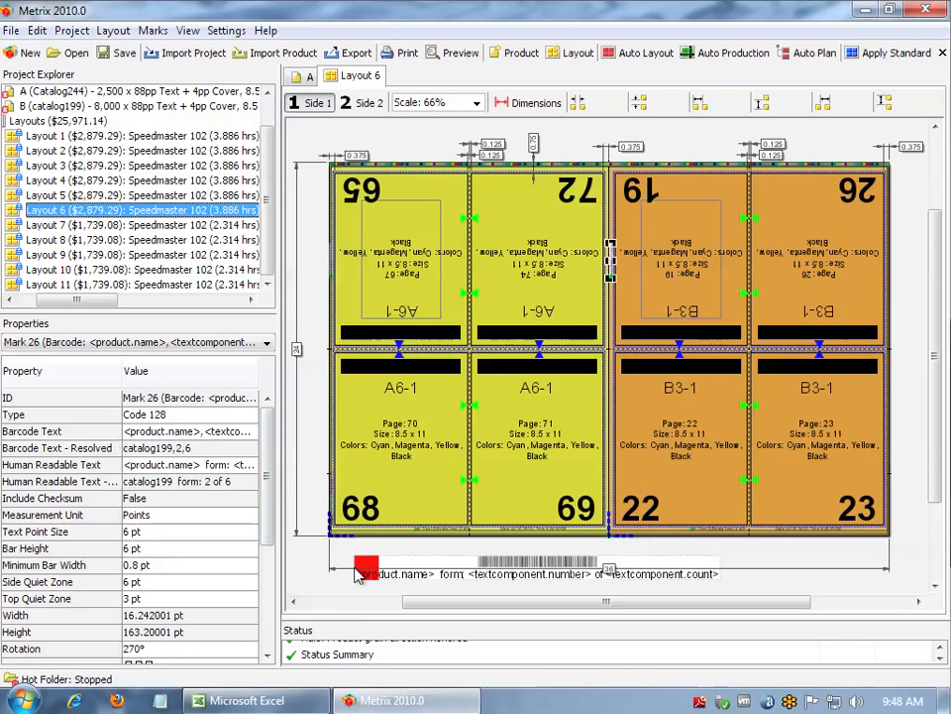
# - Place the large barcode mark against the lower edge of component A6 and another one against the lower edge of component B3
pyautogui.moveTo(346, 572); pyautogui.dragTo(369, 550)
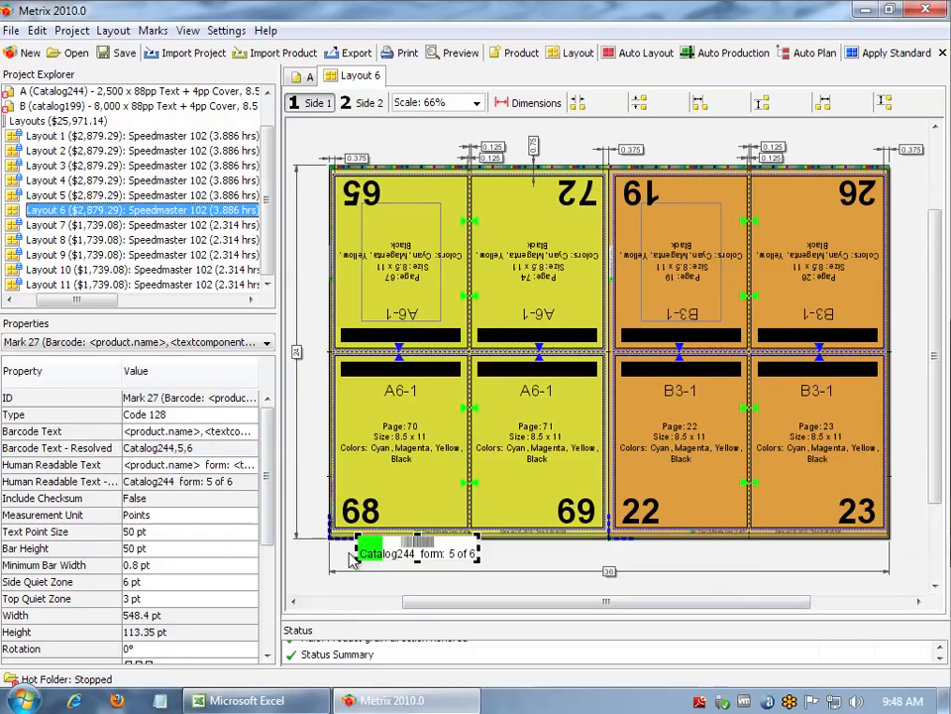
pyautogui.moveTo(364, 559); pyautogui.dragTo(672, 547)
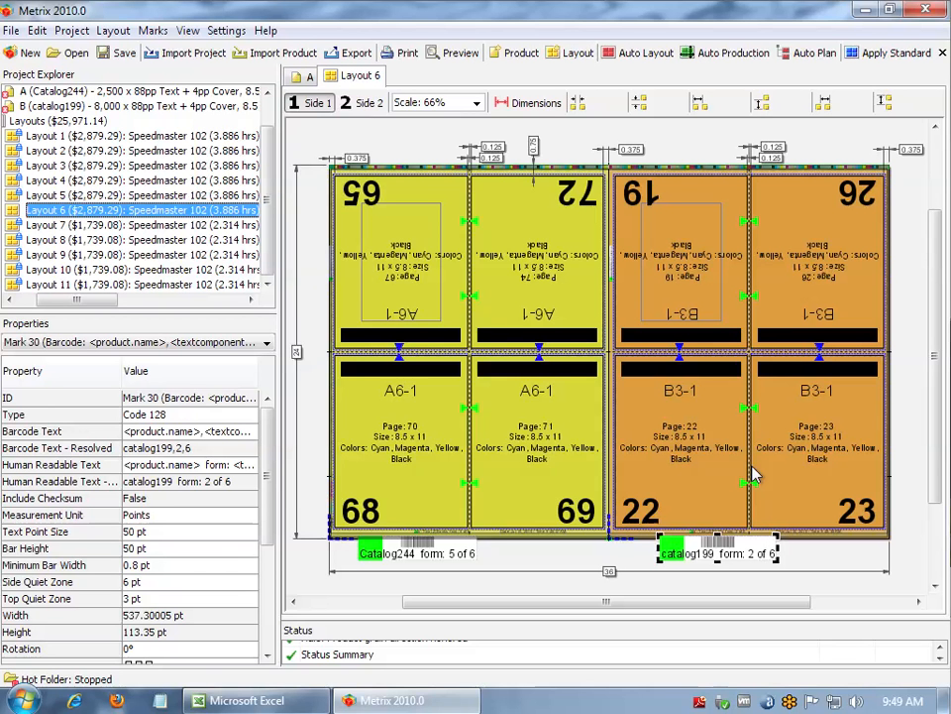
pyautogui.click(517, 566)
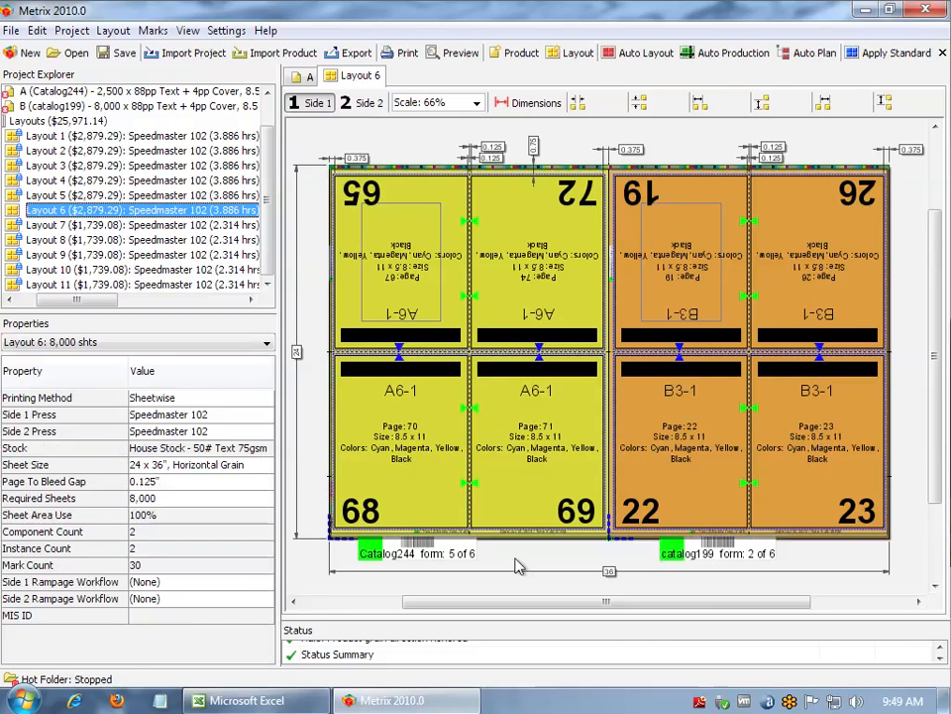
# - Close the current book project and open the planned mixed flatwork project
pyautogui.hotkey('ctrl', 'w')
pyautogui.click(474, 381)
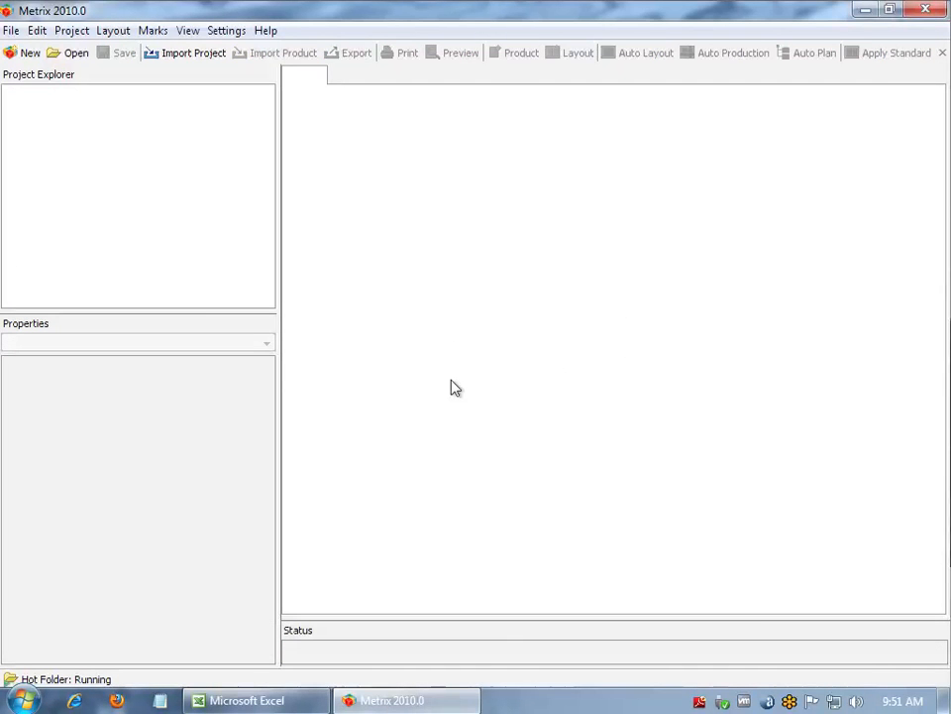
pyautogui.hotkey('ctrl', 'o')
pyautogui.click(395, 303)
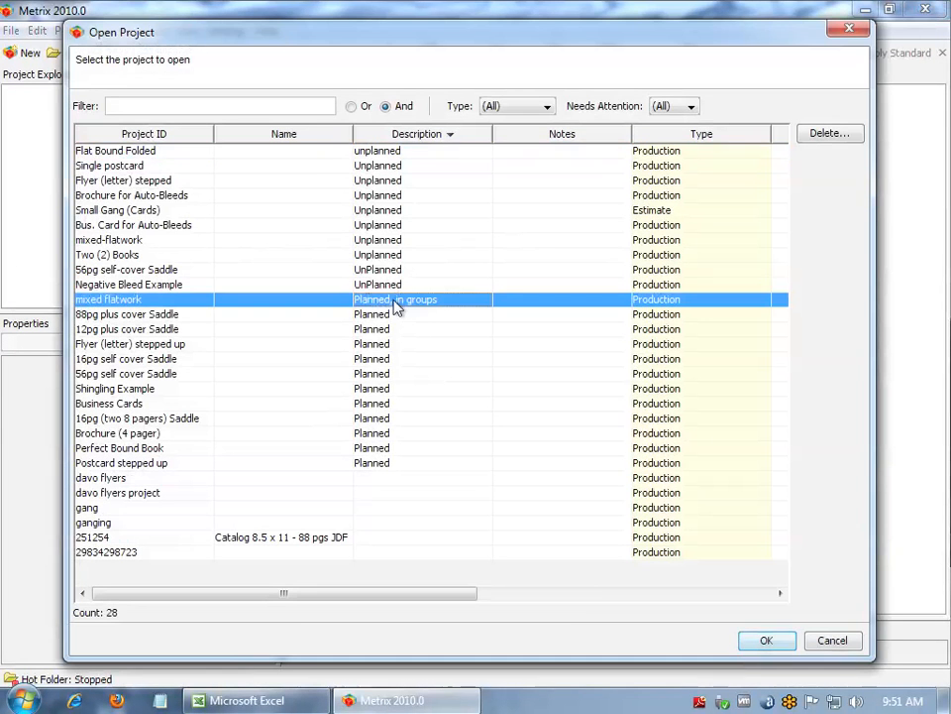
pyautogui.doubleClick(396, 303)
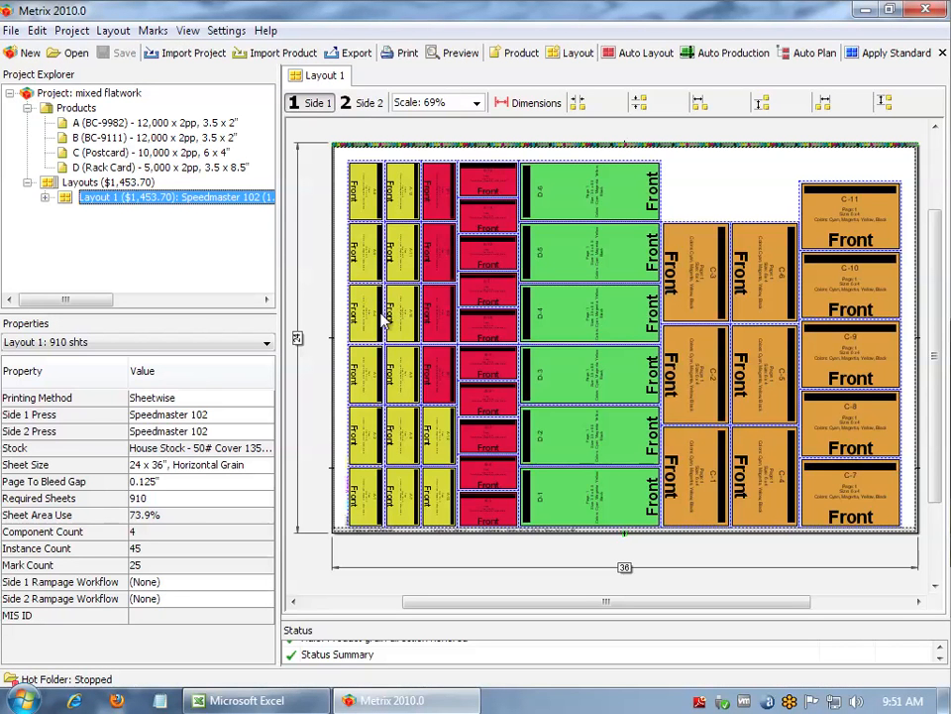
# - Look through the business card, postcard and rack card products A to D, and return to Layout 1
pyautogui.click(81, 122)
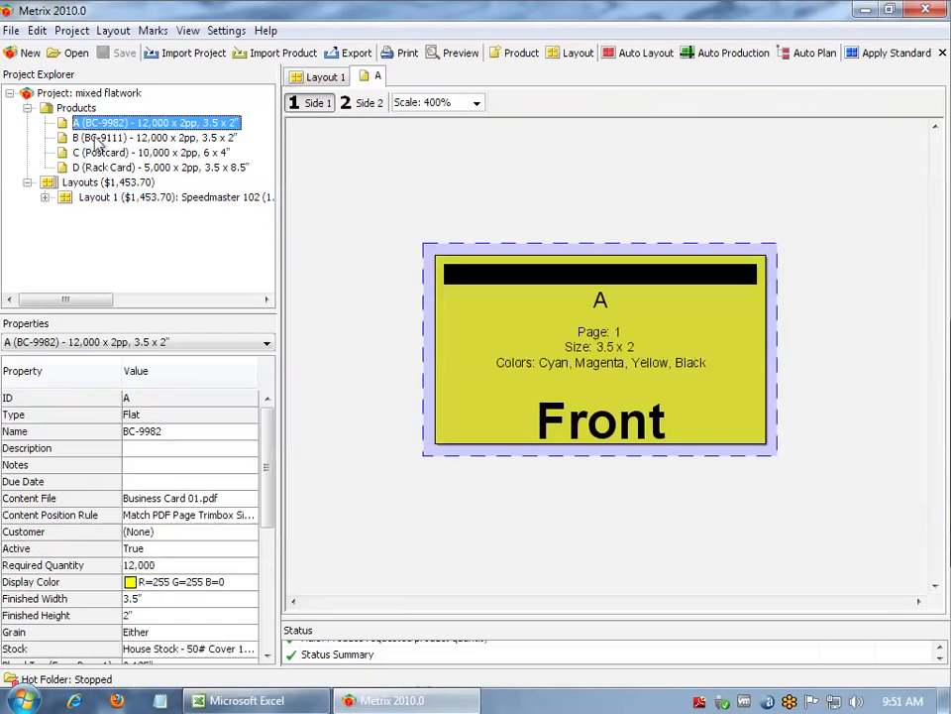
pyautogui.click(83, 137)
pyautogui.click(96, 153)
pyautogui.click(87, 167)
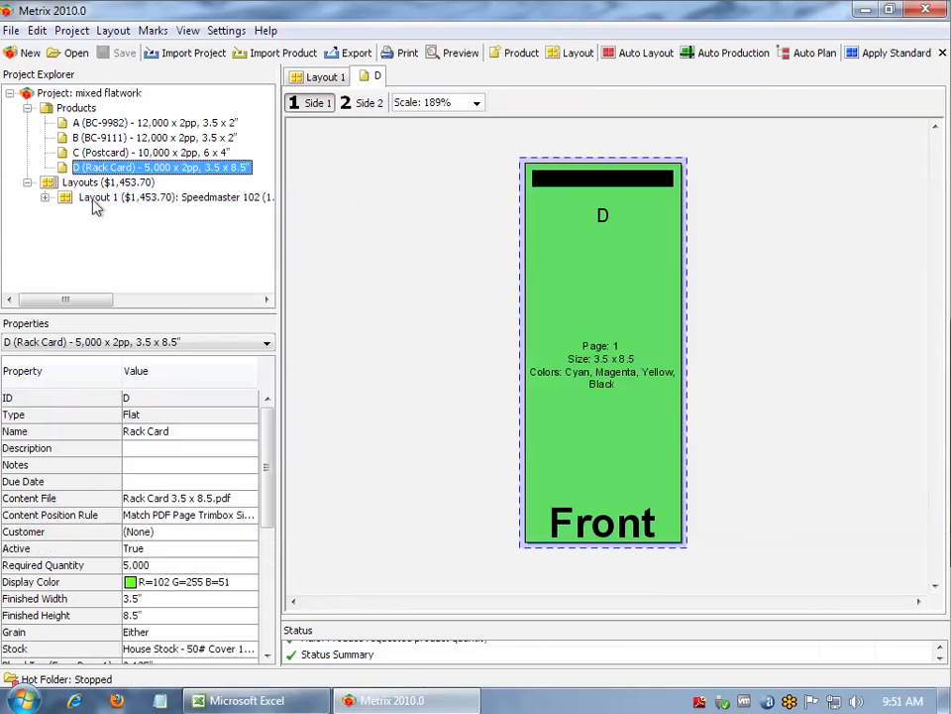
pyautogui.click(119, 122)
pyautogui.click(119, 139)
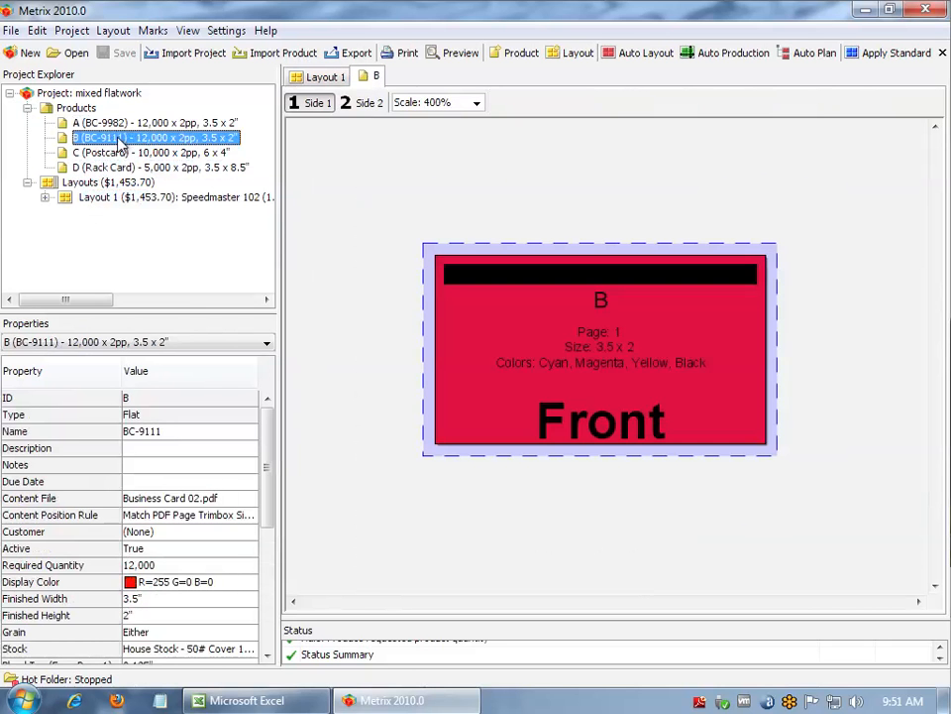
pyautogui.click(117, 197)
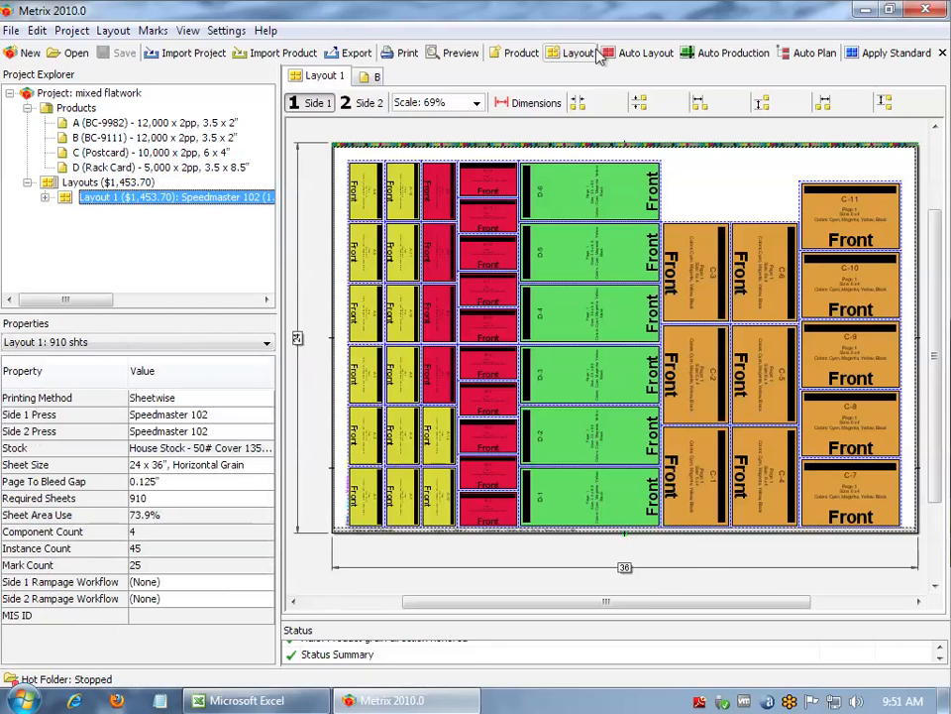
# - Export both sides of Layout 1 to the Desktop as an Imposed PDF, leaving JDF Imposition excluded
pyautogui.click(353, 53)
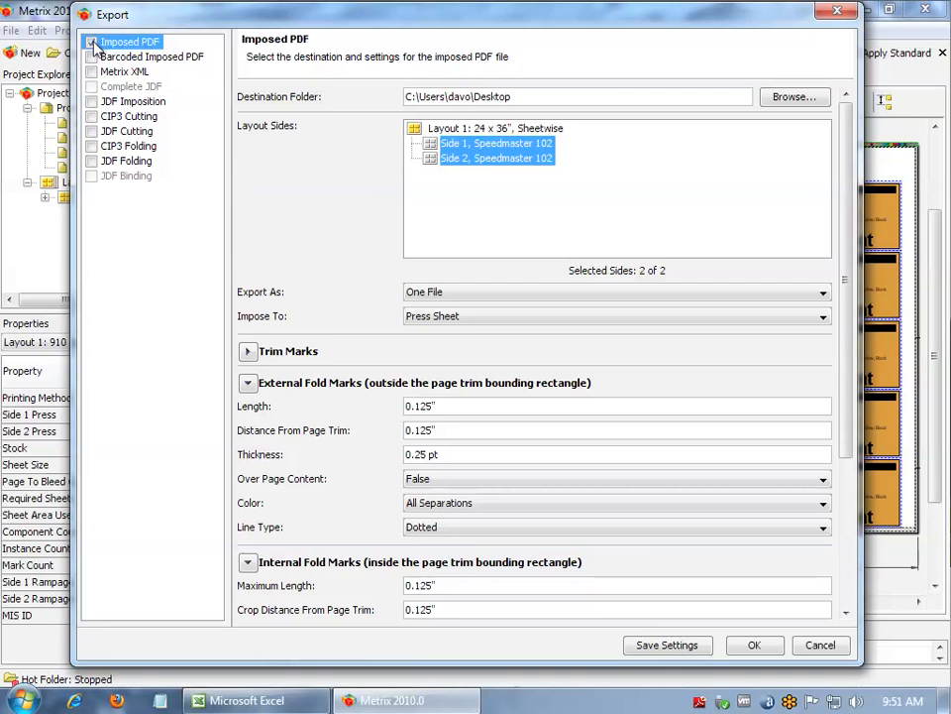
pyautogui.click(91, 103)
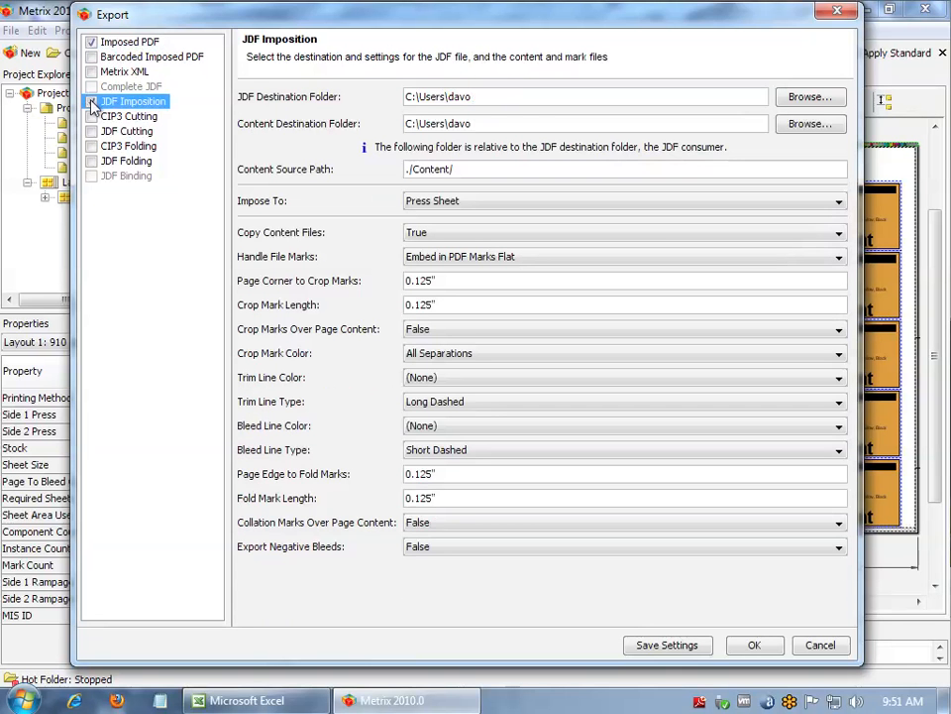
pyautogui.click(119, 42)
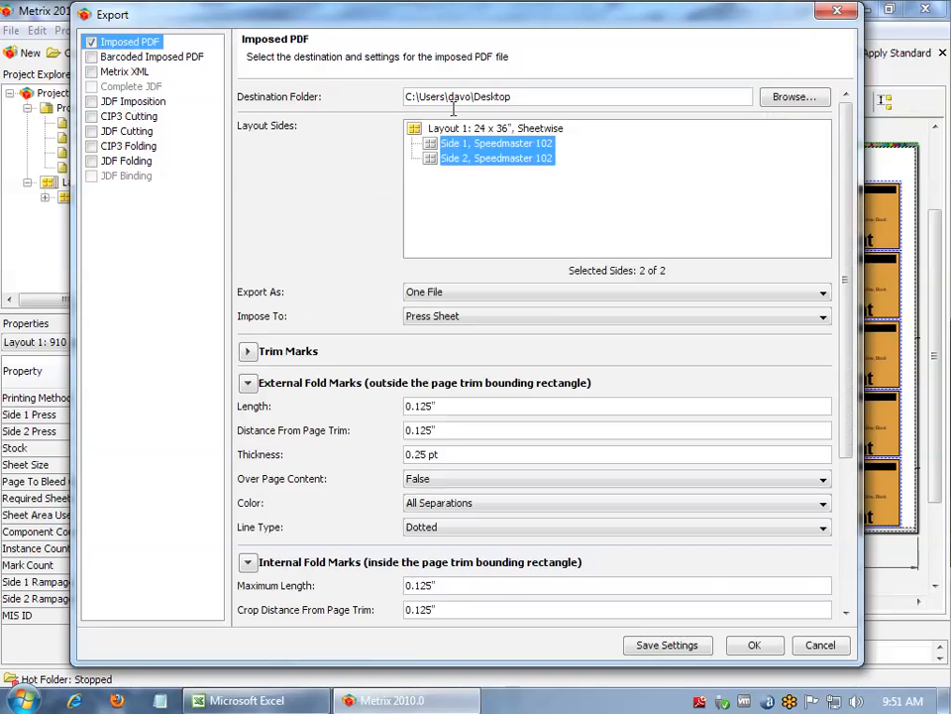
pyautogui.click(753, 646)
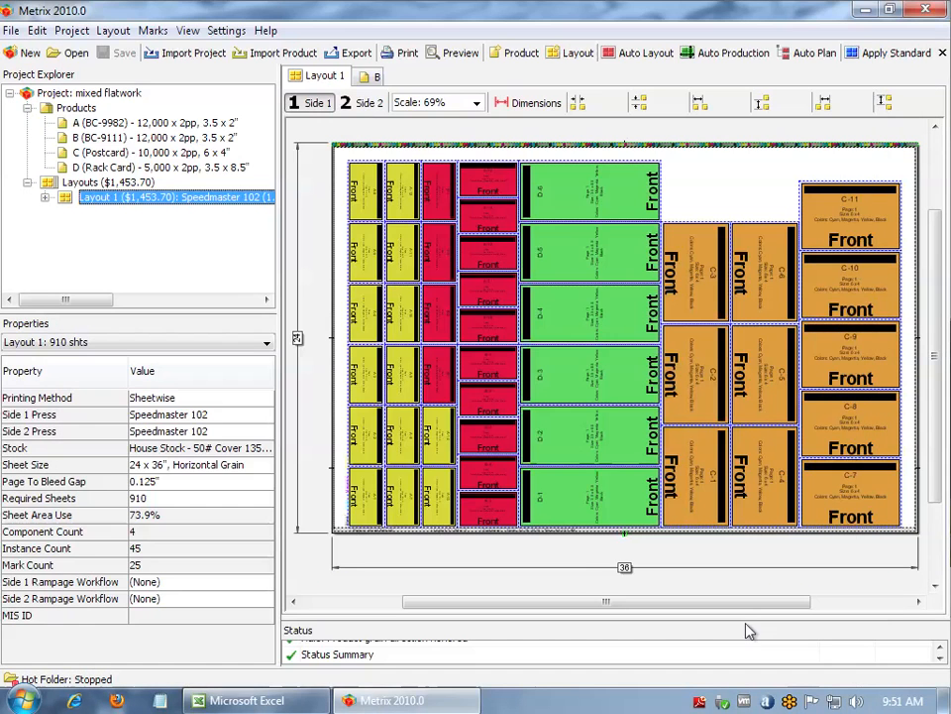
# - Open the exported mixed flatwork.pdf in Adobe Reader and compare its similar business cards with component B-1 on Layout 1 in Metrix
pyautogui.click(865, 10)
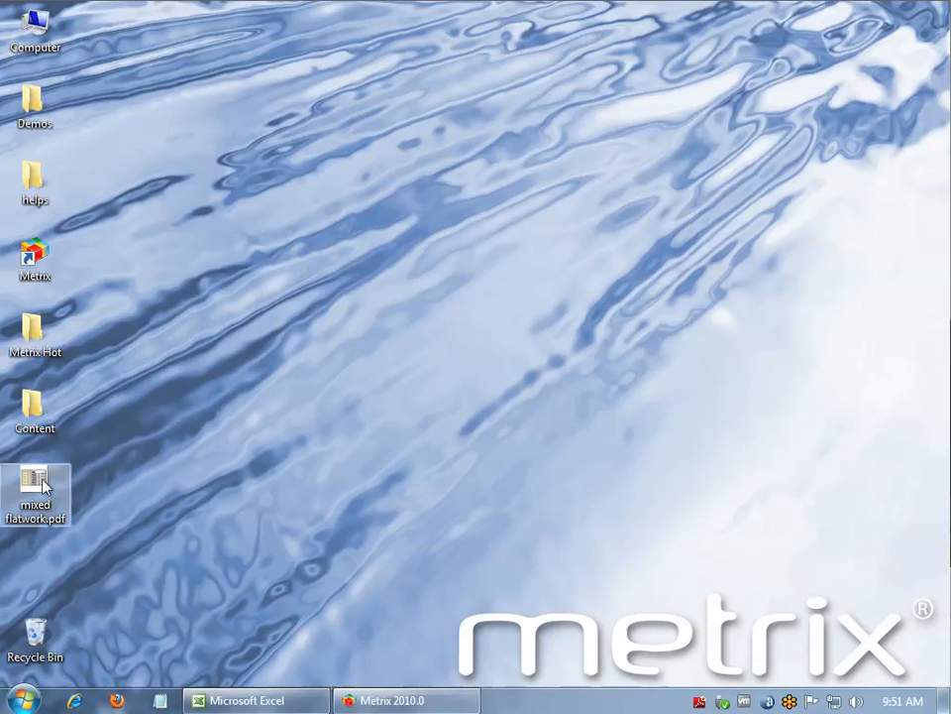
pyautogui.doubleClick(43, 485)
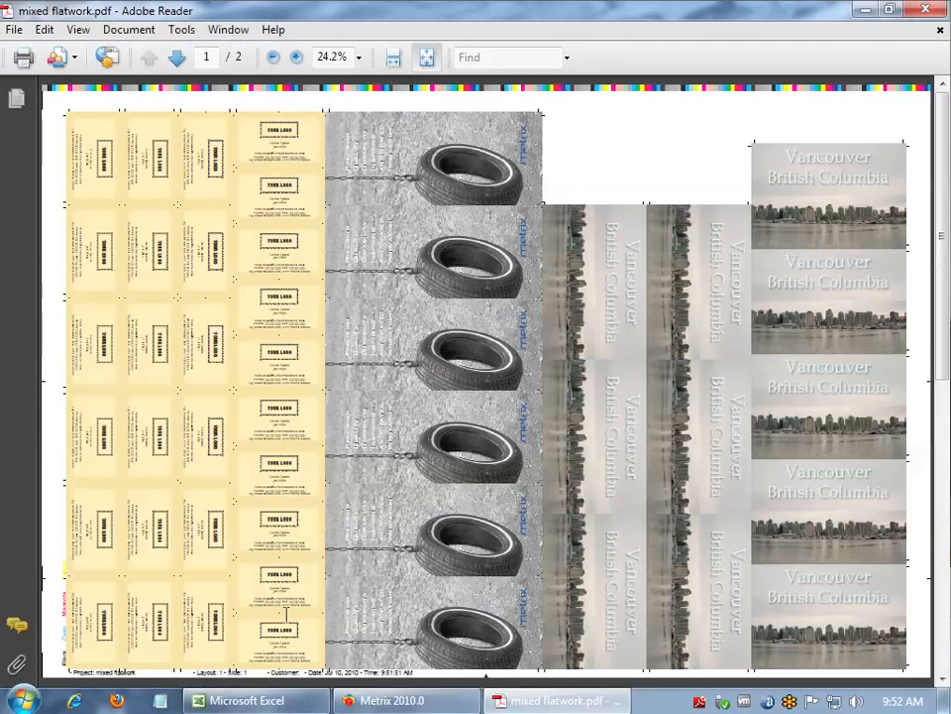
pyautogui.moveTo(168, 645)
pyautogui.click(384, 701)
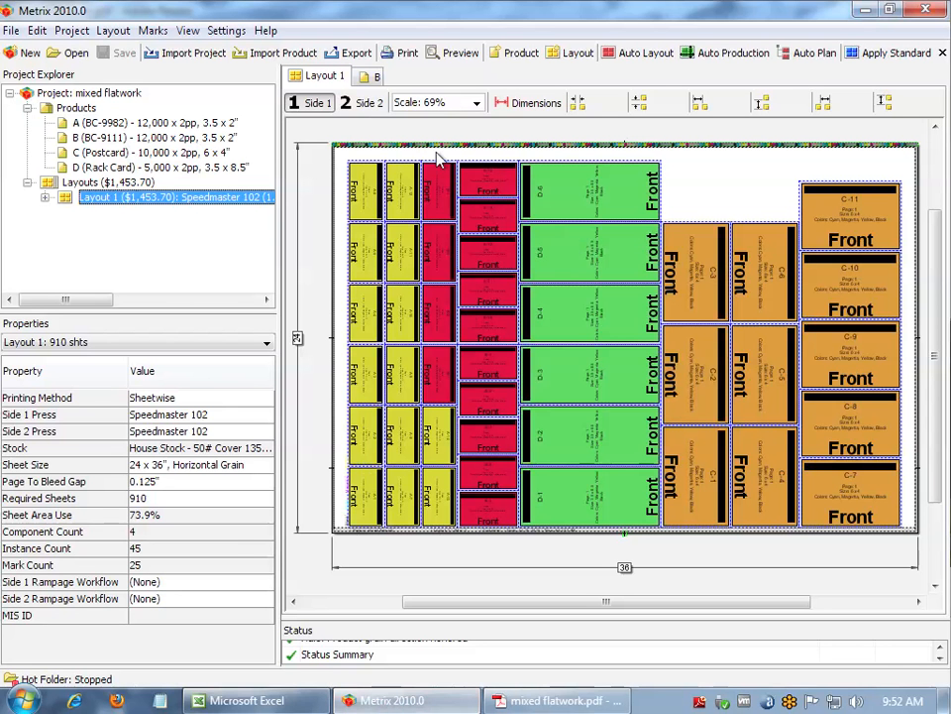
pyautogui.click(437, 380)
pyautogui.click(437, 378)
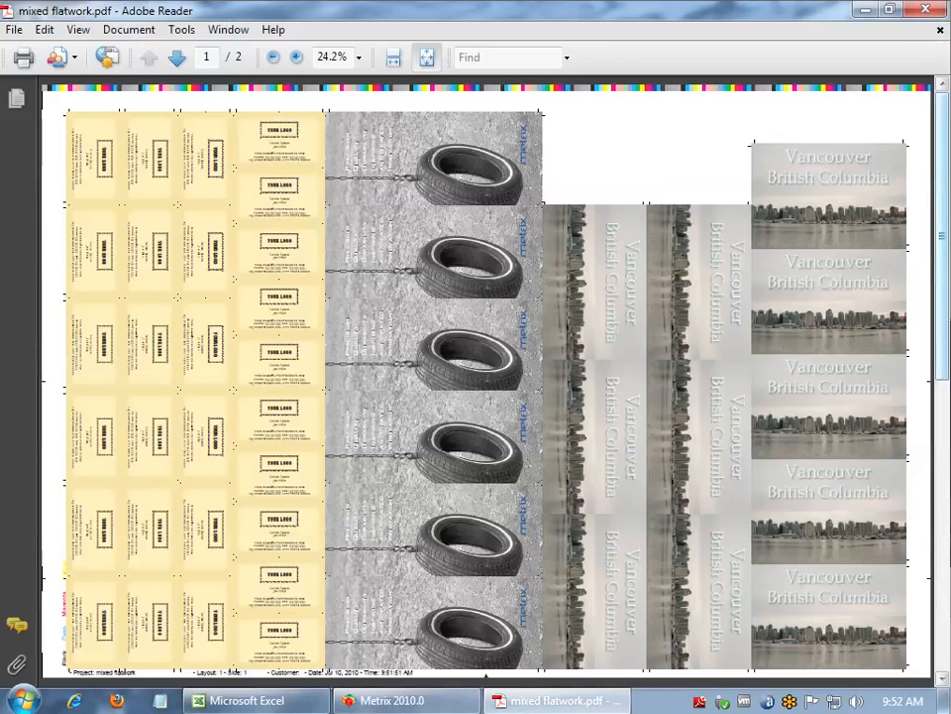
# - Close mixed flatwork.pdf in Adobe Reader and switch back to Metrix
pyautogui.click(940, 33)
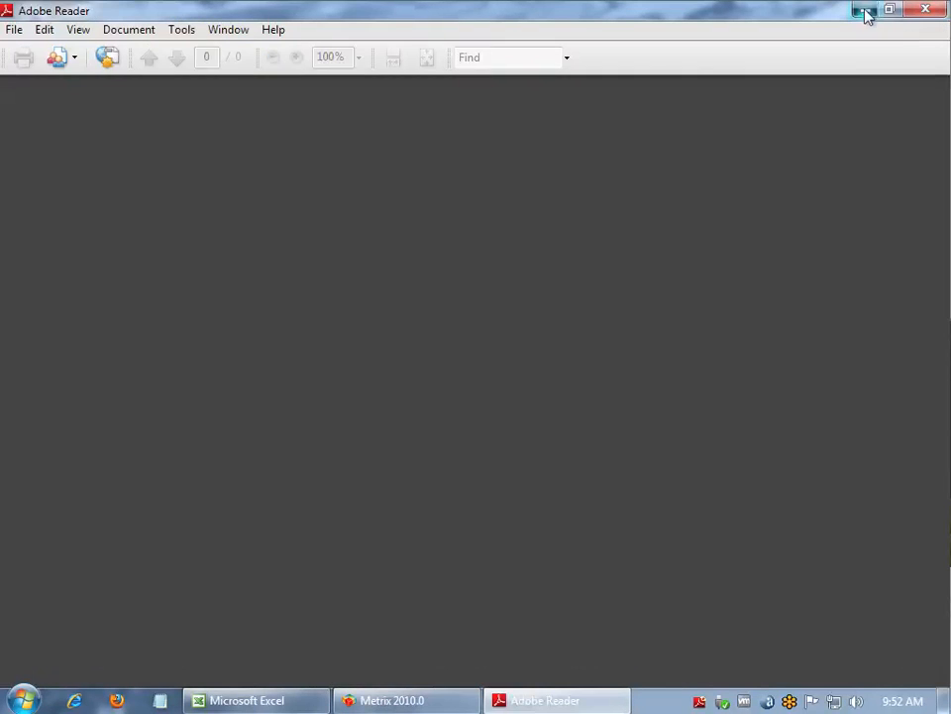
pyautogui.click(868, 11)
pyautogui.click(376, 702)
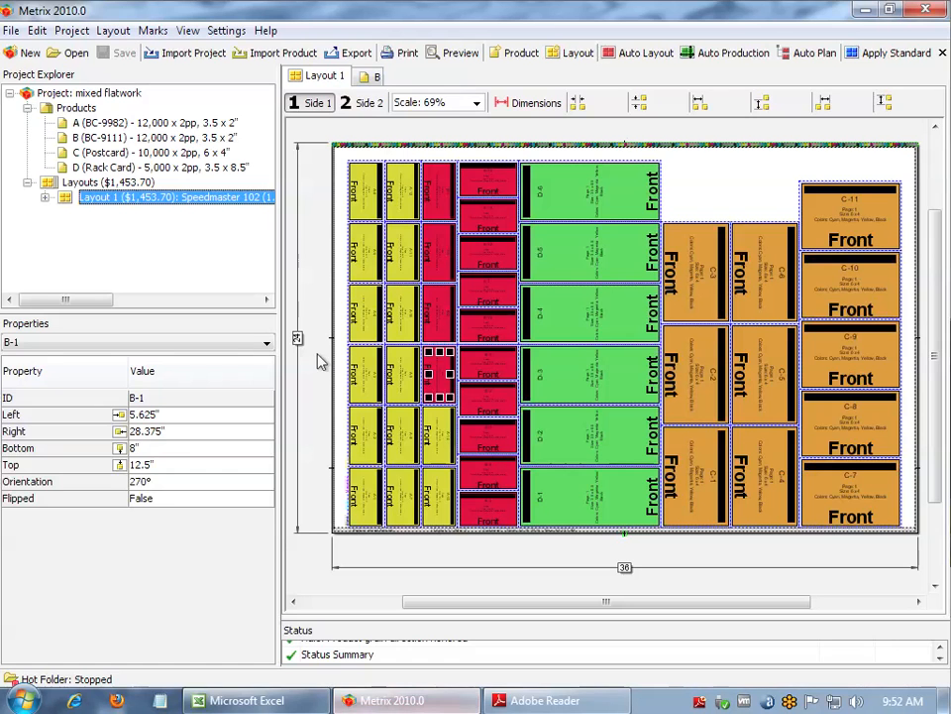
# - Set up a new export of Layout 1 with both Imposed PDF and Barcoded Imposed PDF enabled, leaving JDF Imposition off
pyautogui.click(357, 55)
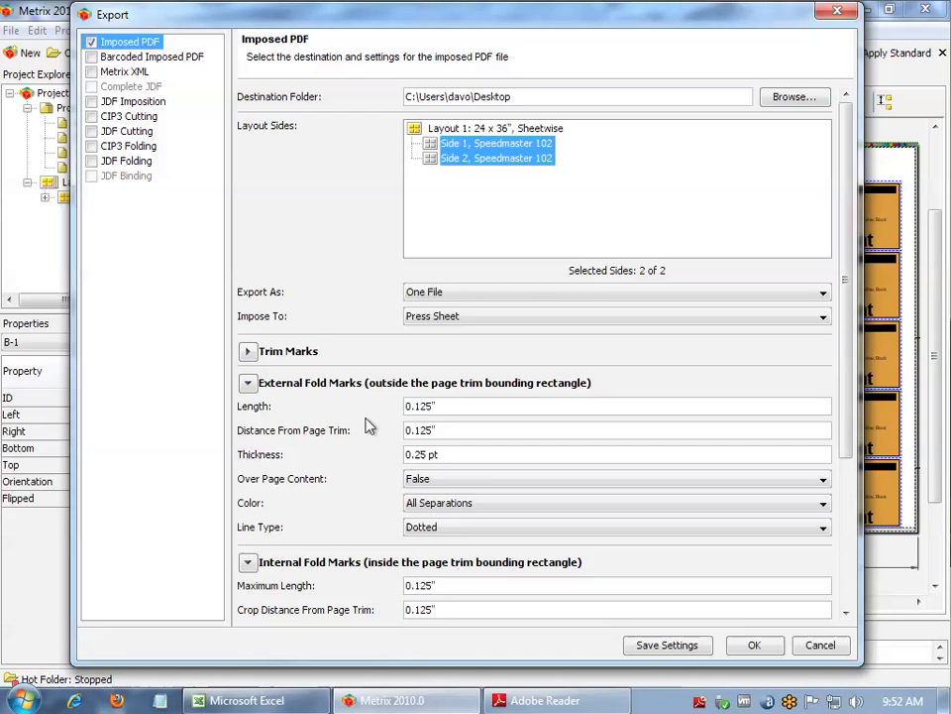
pyautogui.click(91, 43)
pyautogui.click(99, 102)
pyautogui.click(93, 102)
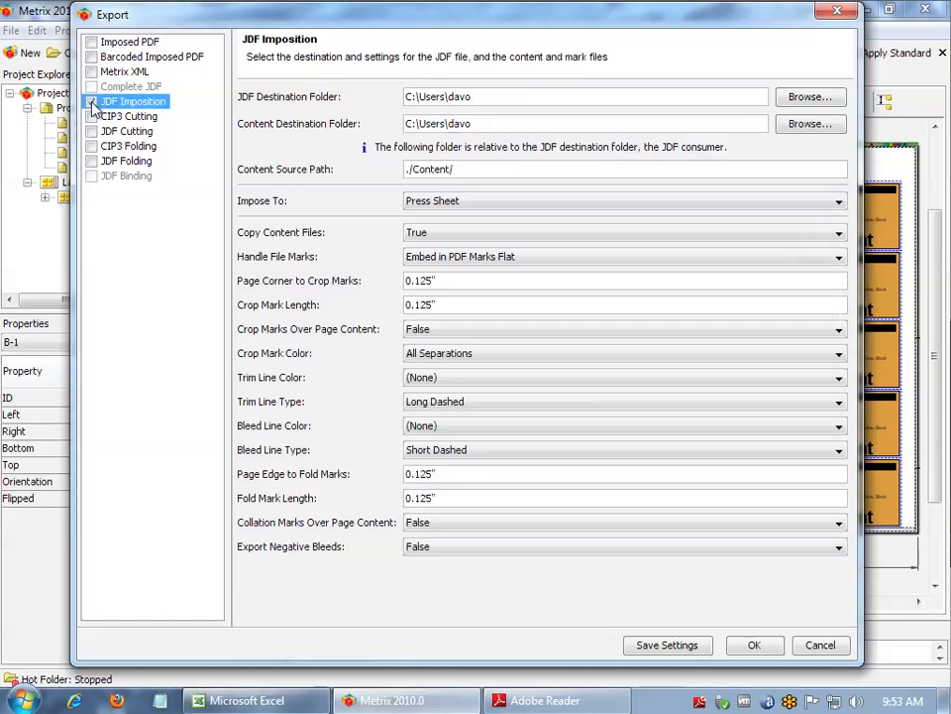
pyautogui.click(92, 102)
pyautogui.click(92, 41)
pyautogui.click(91, 56)
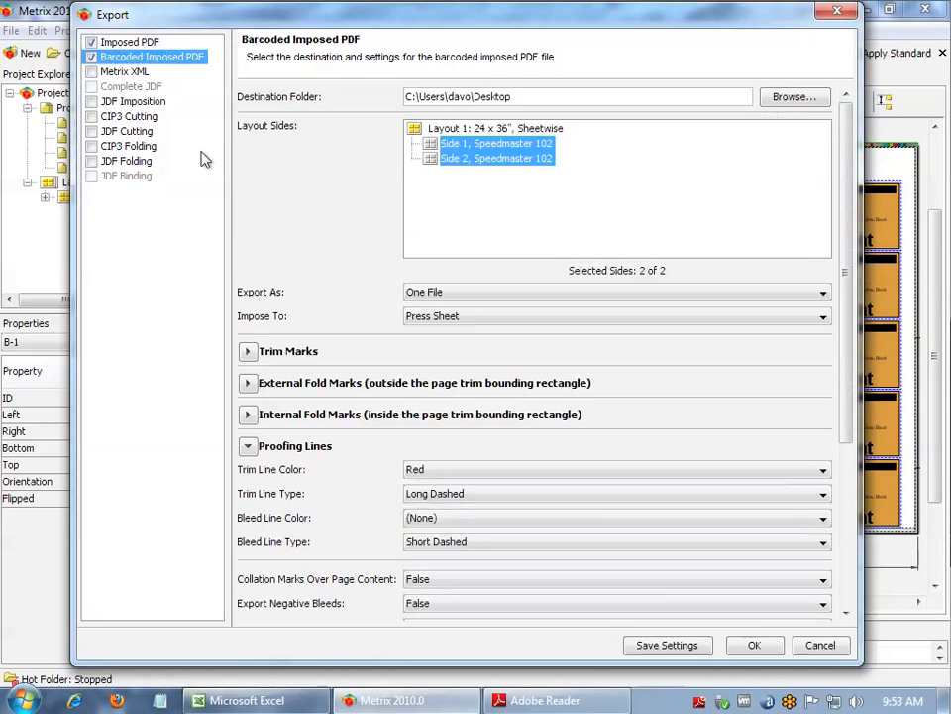
# - Review the Barcode Text and Human Readable Text in the barcoded PDF's Barcode Properties, and run the export
pyautogui.moveTo(842, 272); pyautogui.dragTo(849, 584)
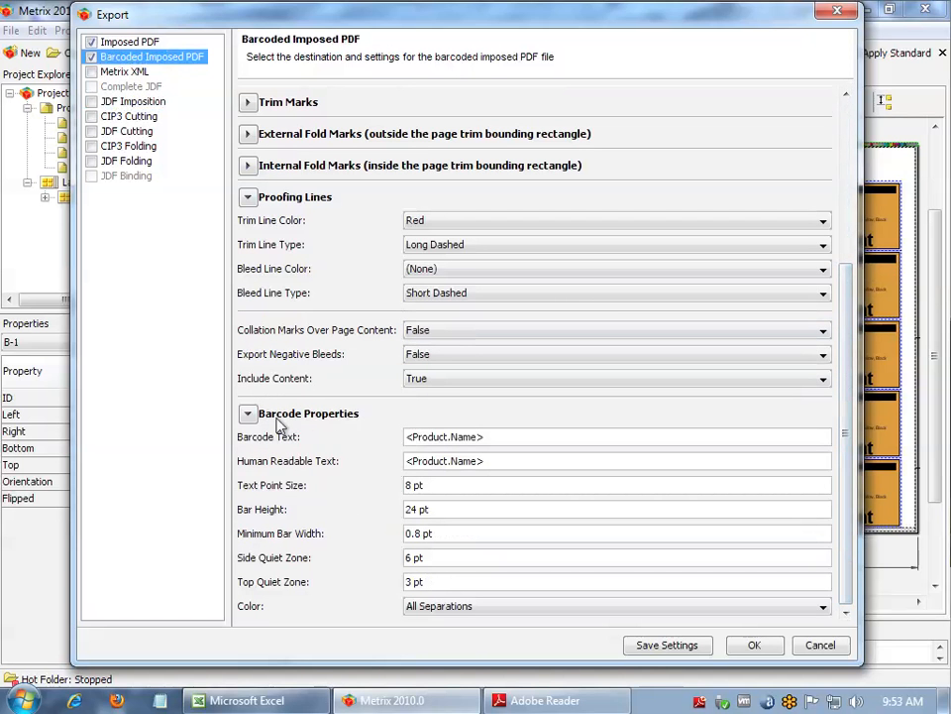
pyautogui.moveTo(532, 436); pyautogui.dragTo(375, 442)
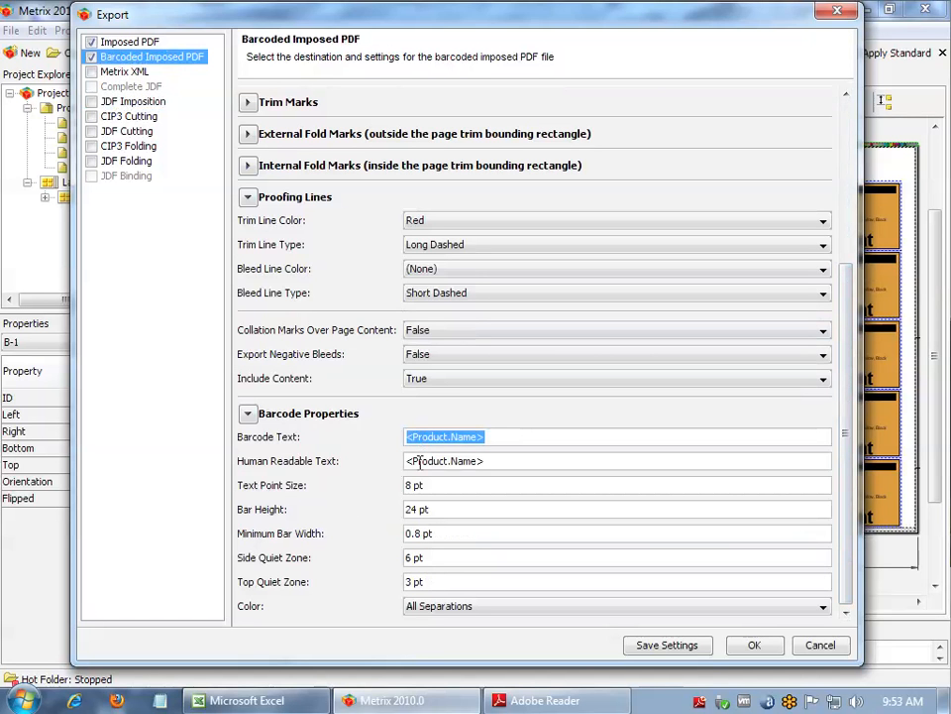
pyautogui.moveTo(507, 461); pyautogui.dragTo(386, 453)
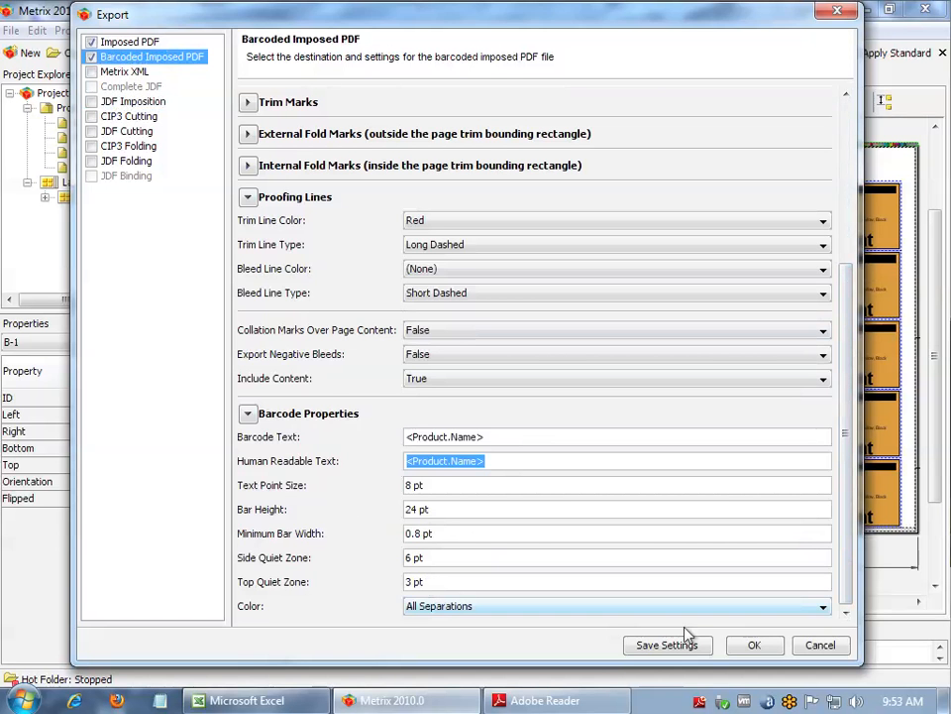
pyautogui.click(756, 649)
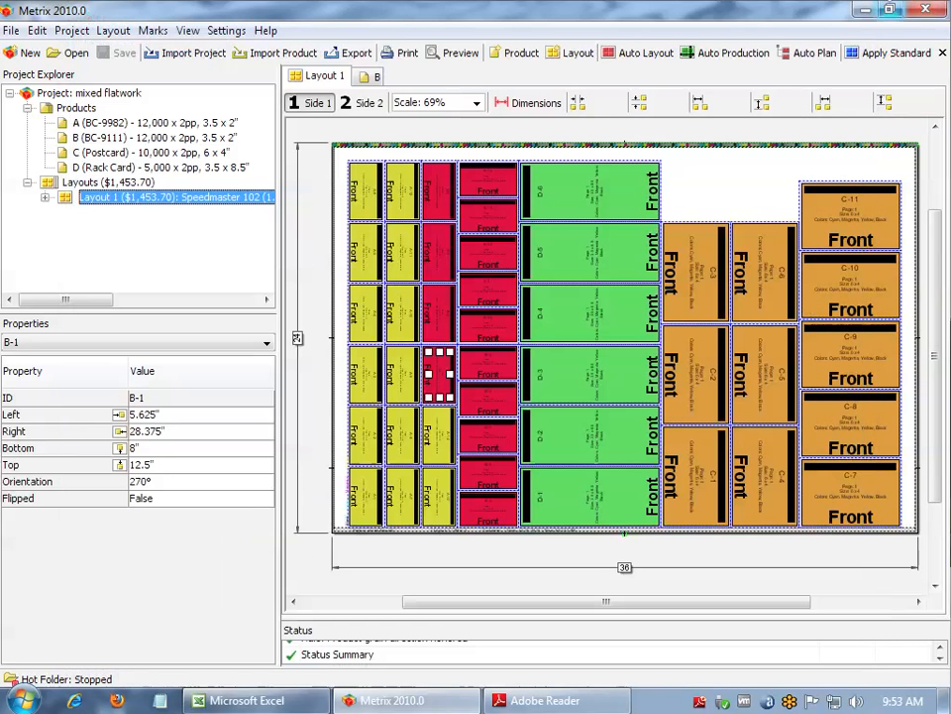
# - Open mixed flatwork_Barcoded.pdf from the desktop in Adobe Reader and examine the barcodes on the business cards up close
pyautogui.click(865, 8)
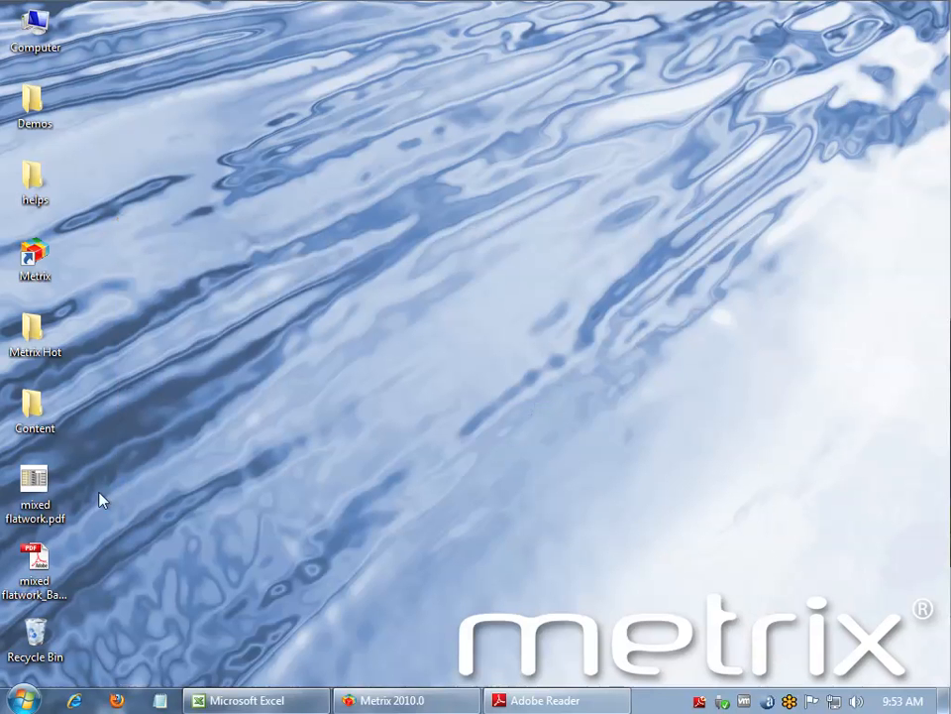
pyautogui.click(38, 570)
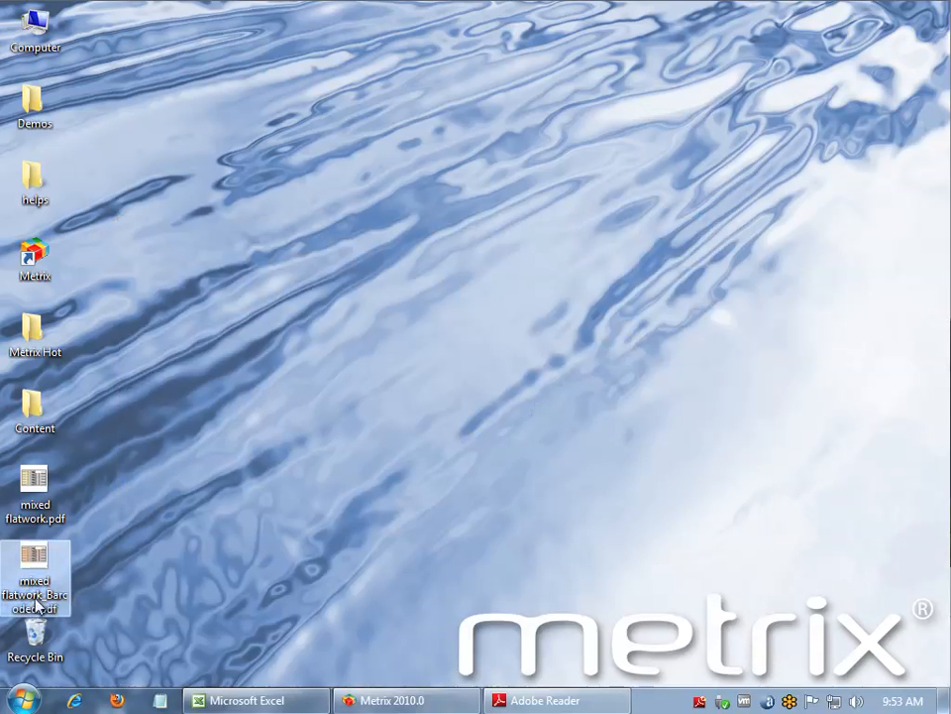
pyautogui.doubleClick(39, 567)
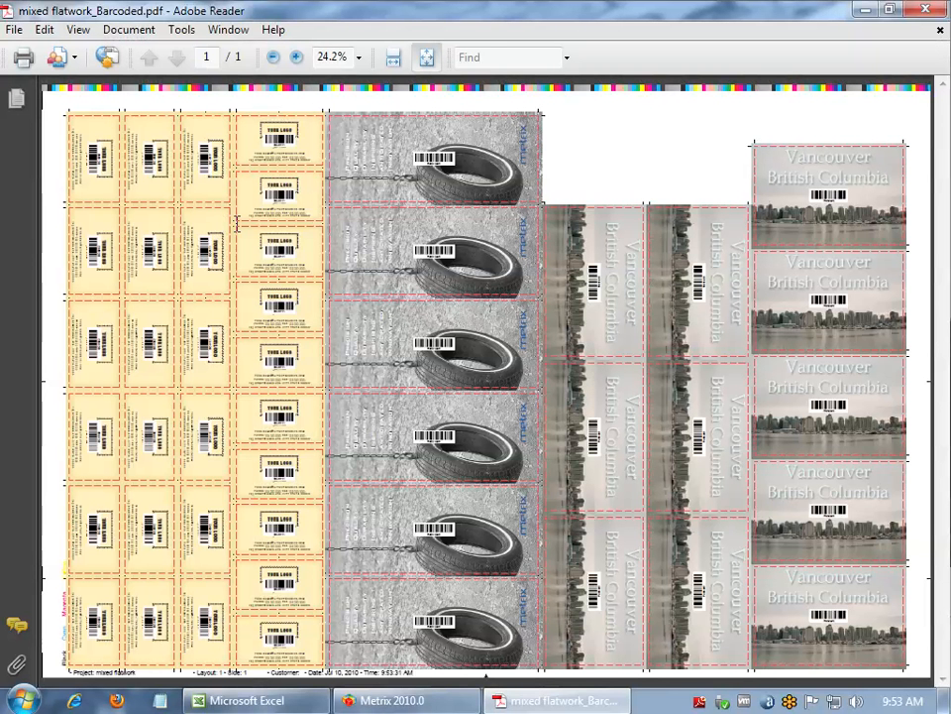
pyautogui.scroll(6, 238, 224)
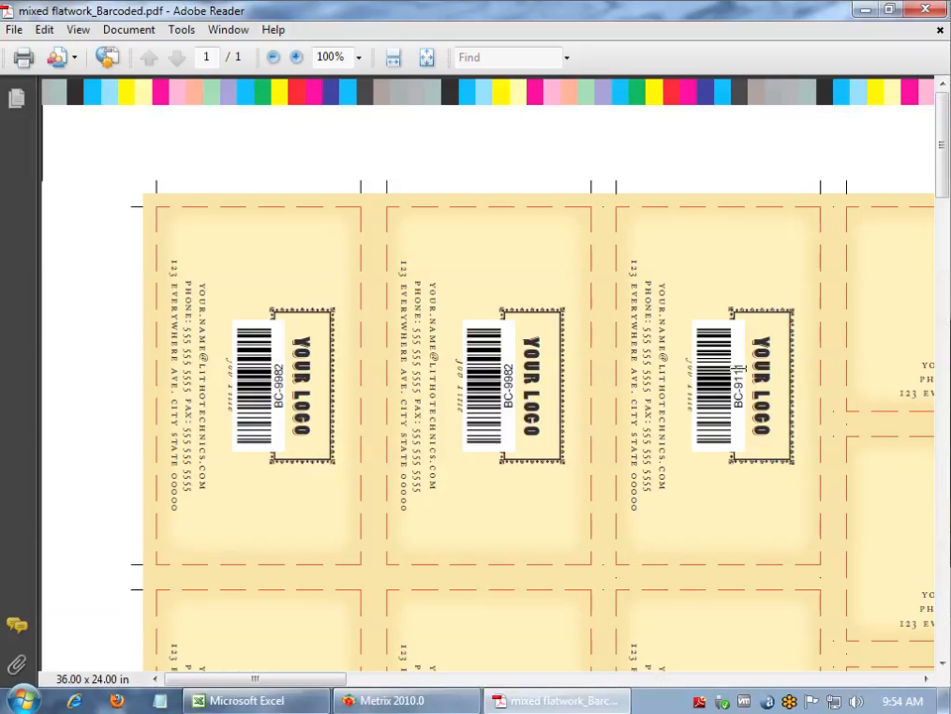
pyautogui.hotkey('ctrl', '0')
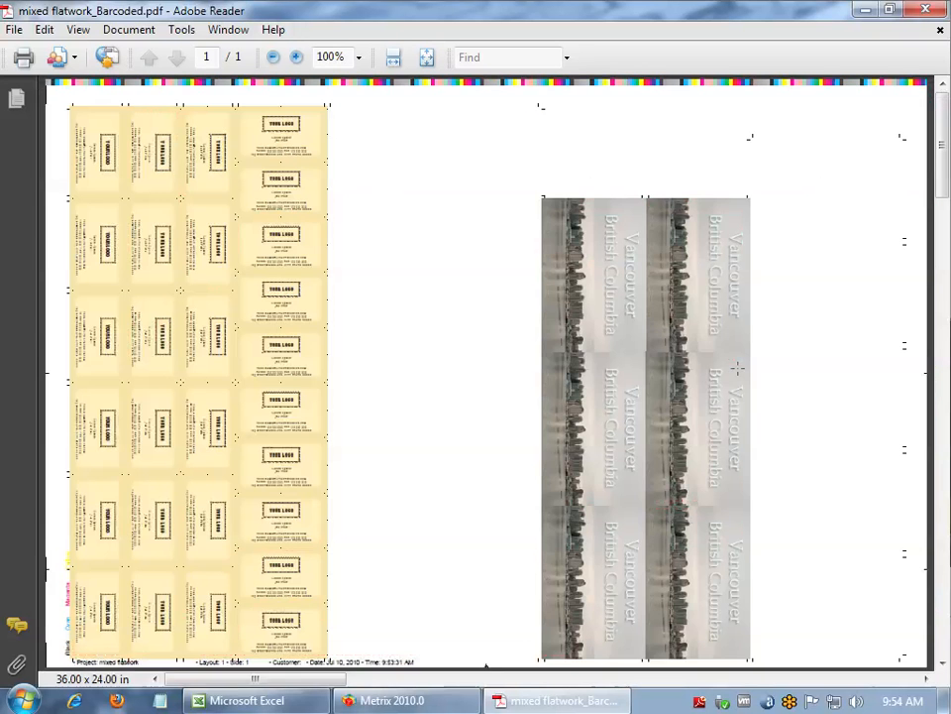